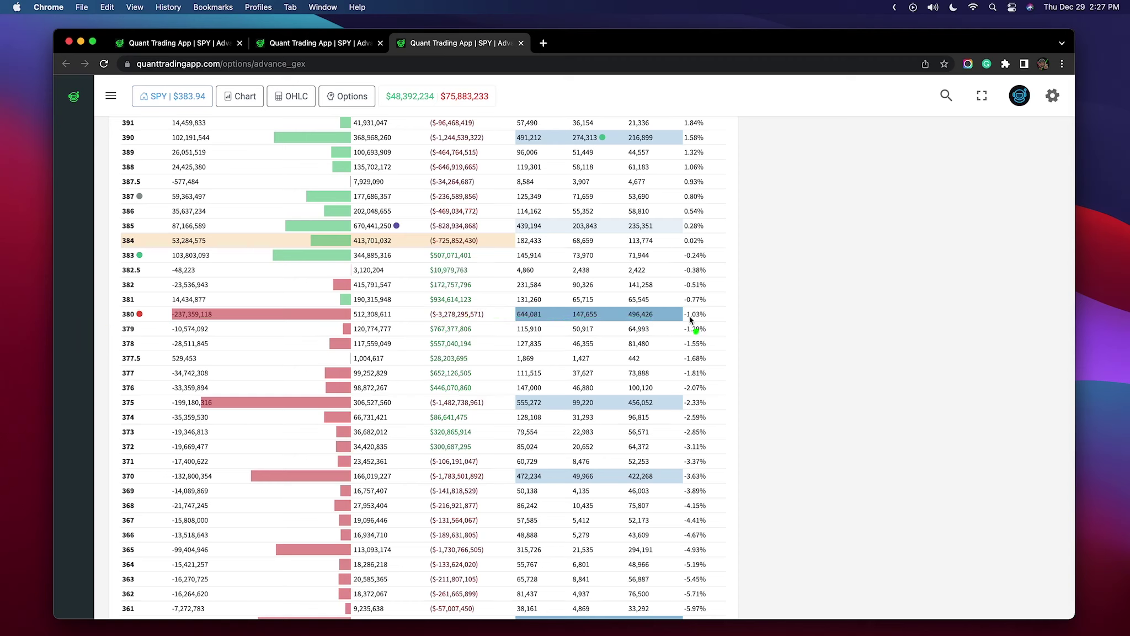
left_click_drag(114, 323, 179, 321)
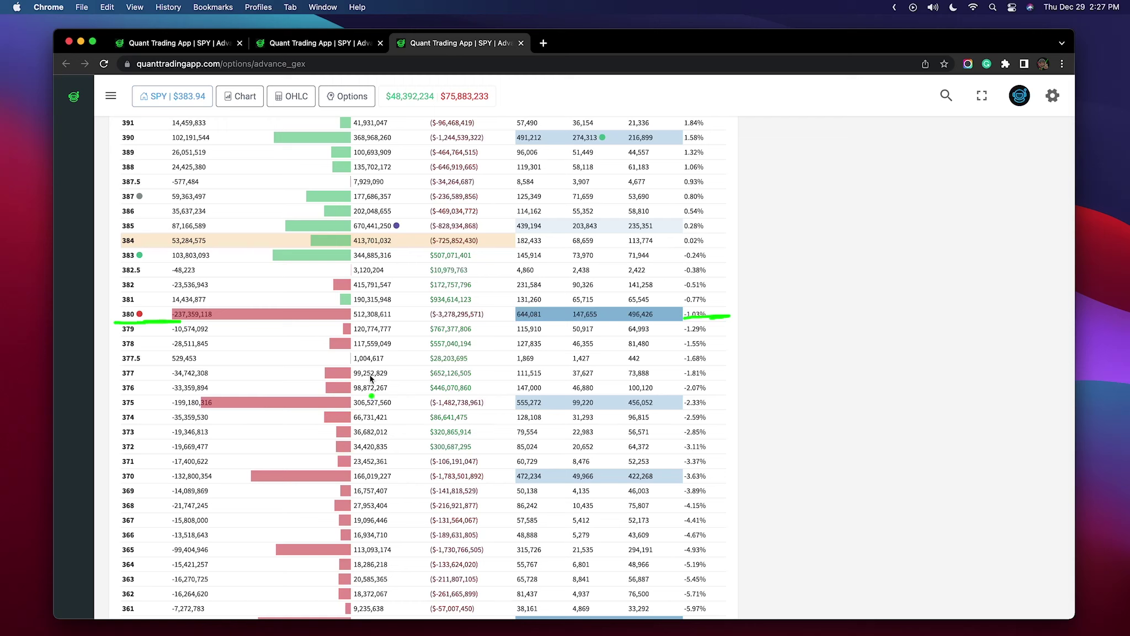
mouse_move(112, 316)
left_mouse_down()
mouse_move(161, 303)
mouse_move(164, 311)
left_mouse_up()
left_click_drag(123, 407, 148, 403)
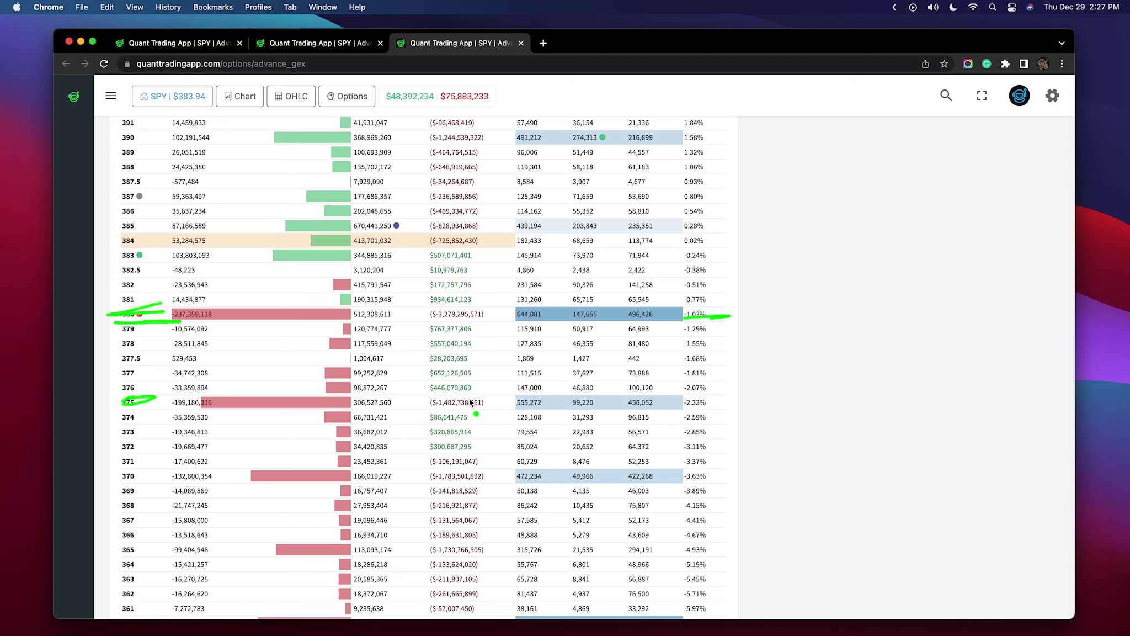
left_click_drag(439, 145, 489, 391)
left_click_drag(495, 154, 421, 386)
key("Escape")
scroll(446, 409, "down", 5)
left_click_drag(429, 241, 468, 417)
left_click_drag(463, 236, 414, 391)
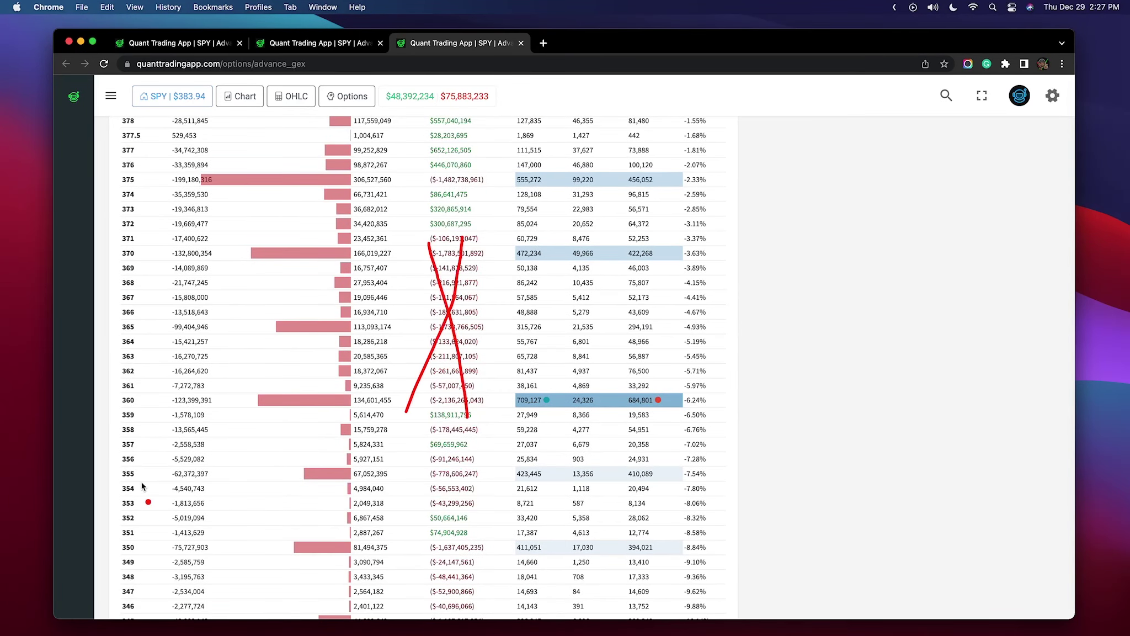
key("Escape")
left_click_drag(141, 395, 145, 393)
key("Escape")
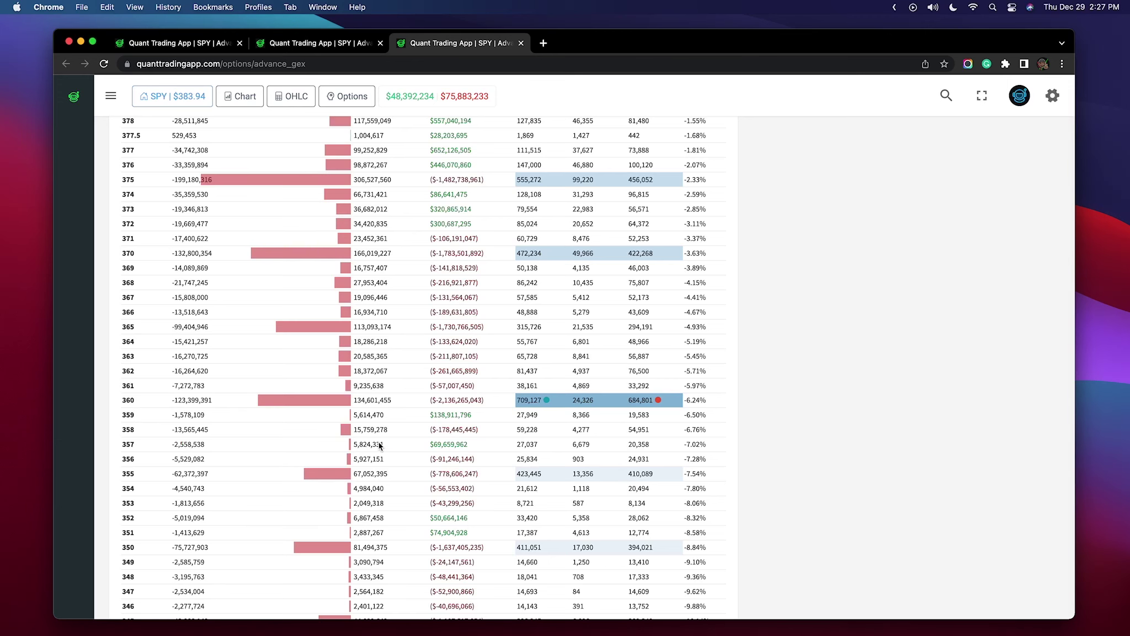
scroll(350, 341, "up", 5)
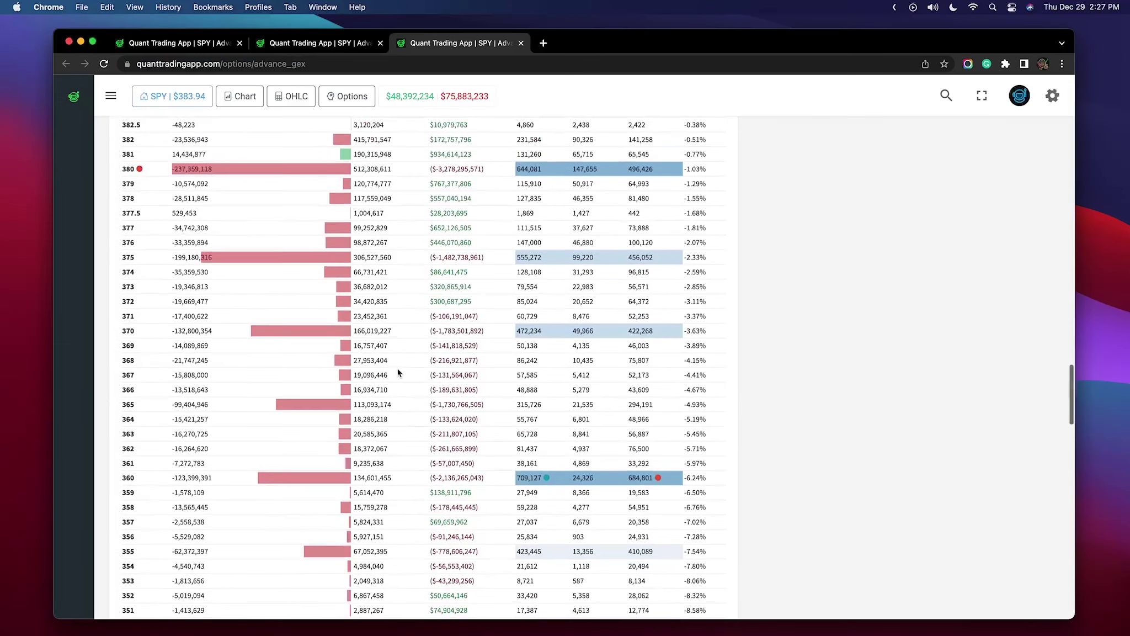
scroll(388, 356, "up", 4)
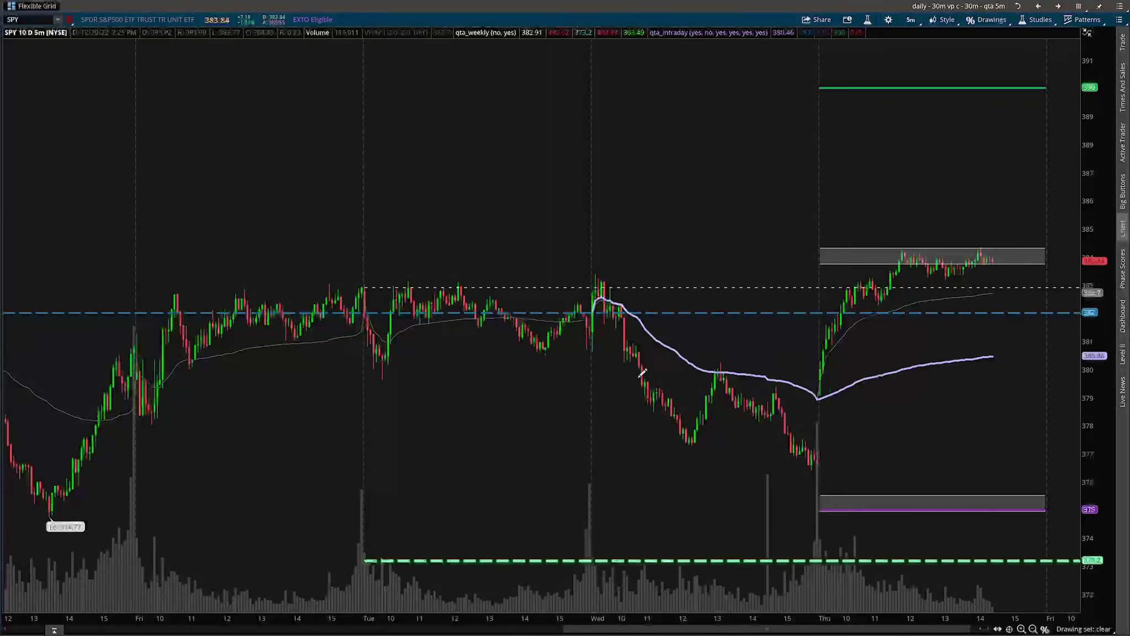
Autozoom the SPY 5-minute chart to fit the 374–406 range, then sketch and clear support/resistance marks
right_click(693, 191)
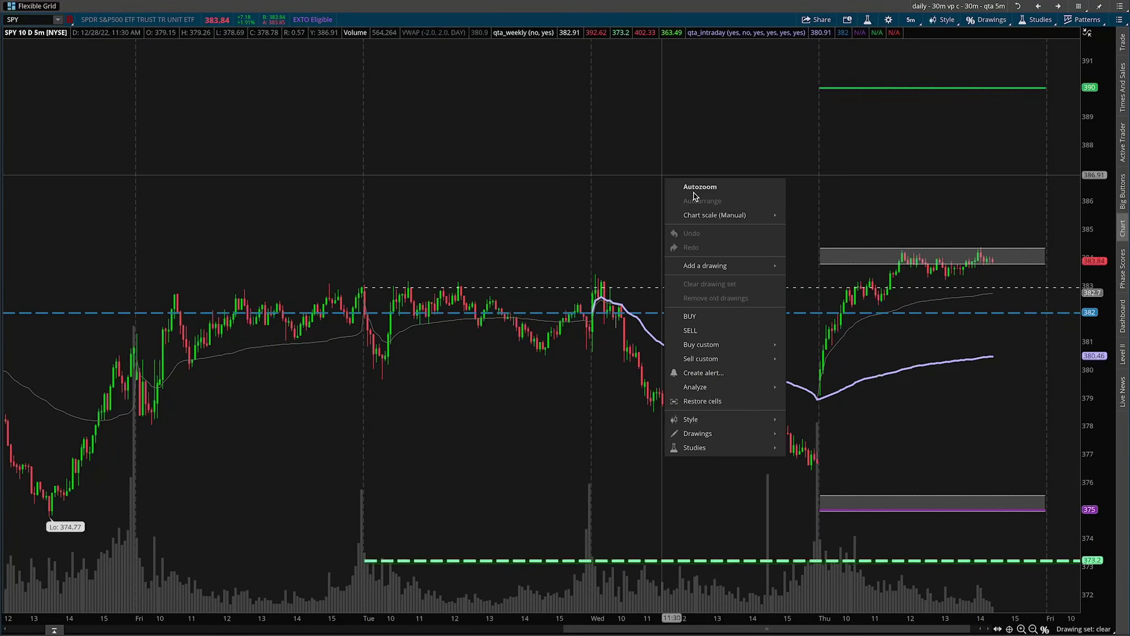
left_click(696, 188)
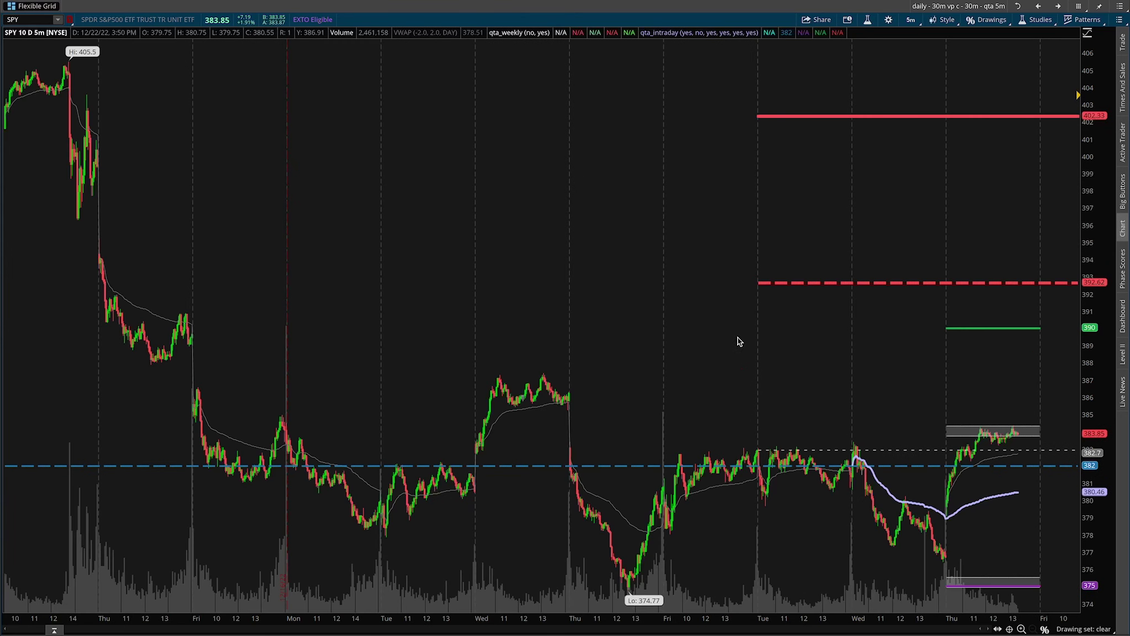
mouse_move(257, 531)
left_mouse_down()
mouse_move(1068, 542)
mouse_move(486, 544)
mouse_move(341, 603)
mouse_move(1026, 588)
mouse_move(651, 531)
mouse_move(607, 573)
mouse_move(672, 519)
left_mouse_up()
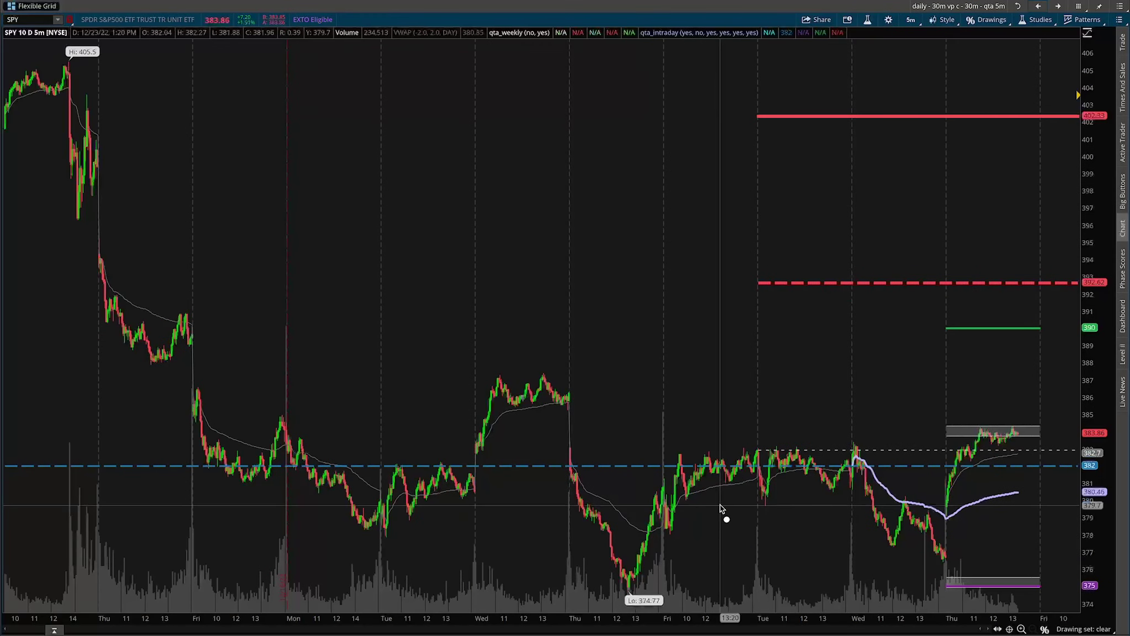
mouse_move(311, 531)
left_mouse_down()
mouse_move(964, 568)
mouse_move(512, 528)
mouse_move(303, 531)
left_mouse_up()
left_click_drag(174, 365, 952, 377)
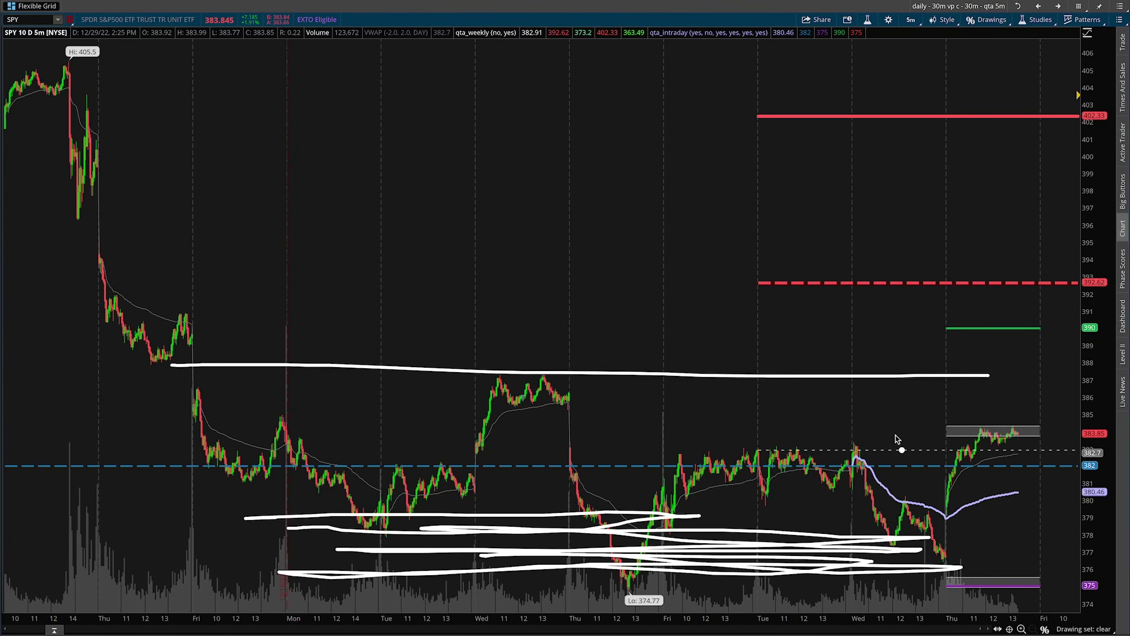
key("Escape")
left_click_drag(1090, 452, 1085, 450)
key("Escape")
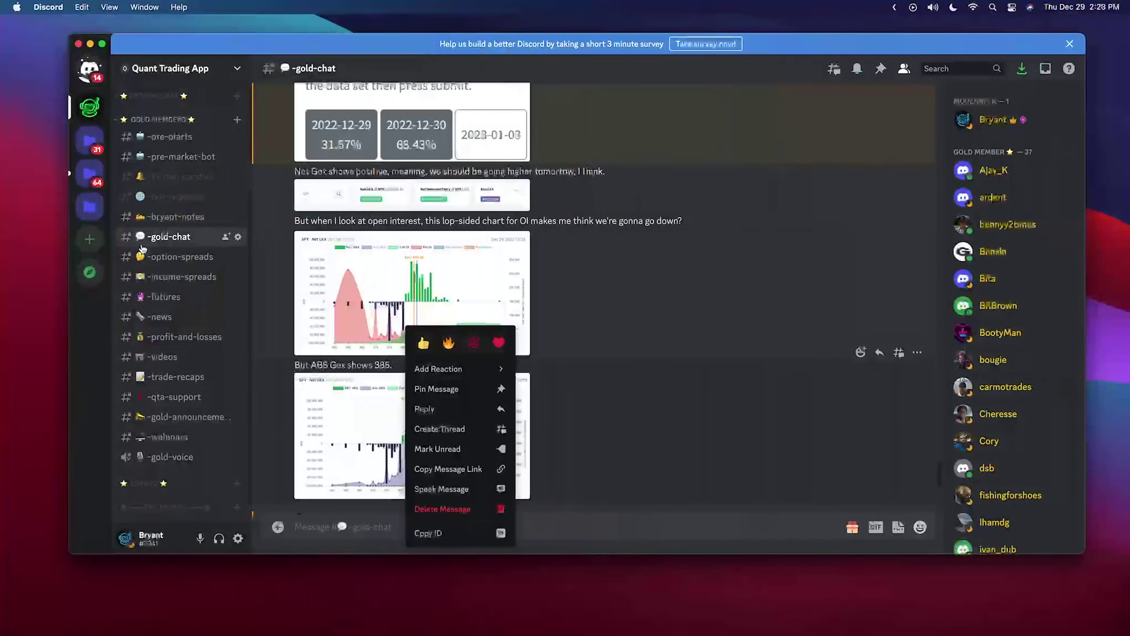
Expand the OPTIONS DATA group and open the -spx-archive channel
key("Escape")
scroll(175, 227, "up", 3)
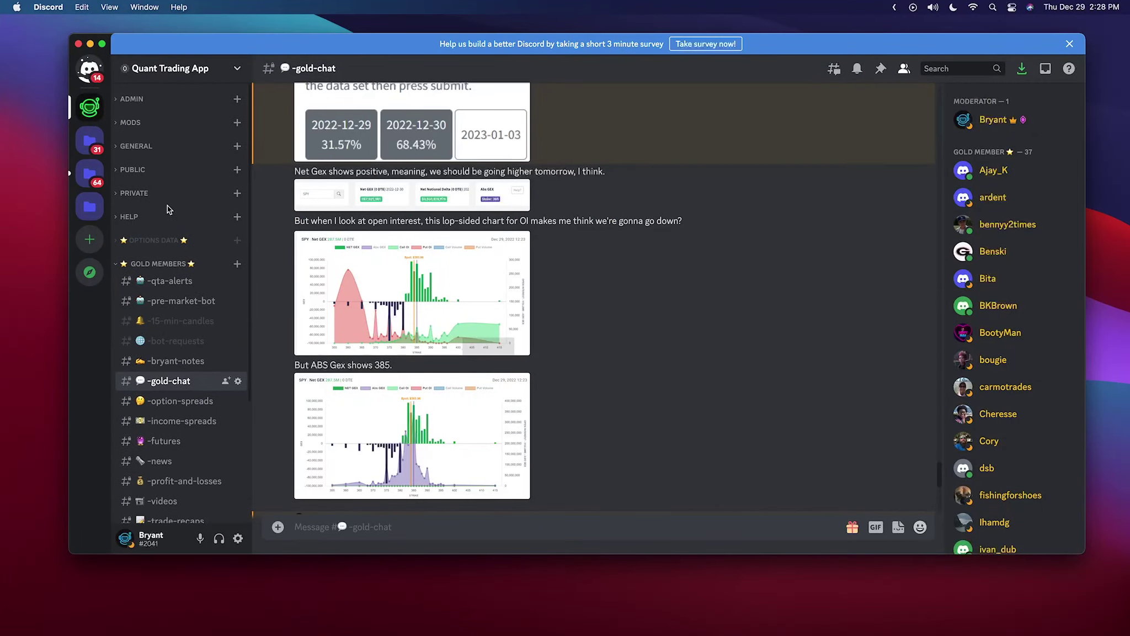
left_click(165, 240)
scroll(173, 225, "down", 2)
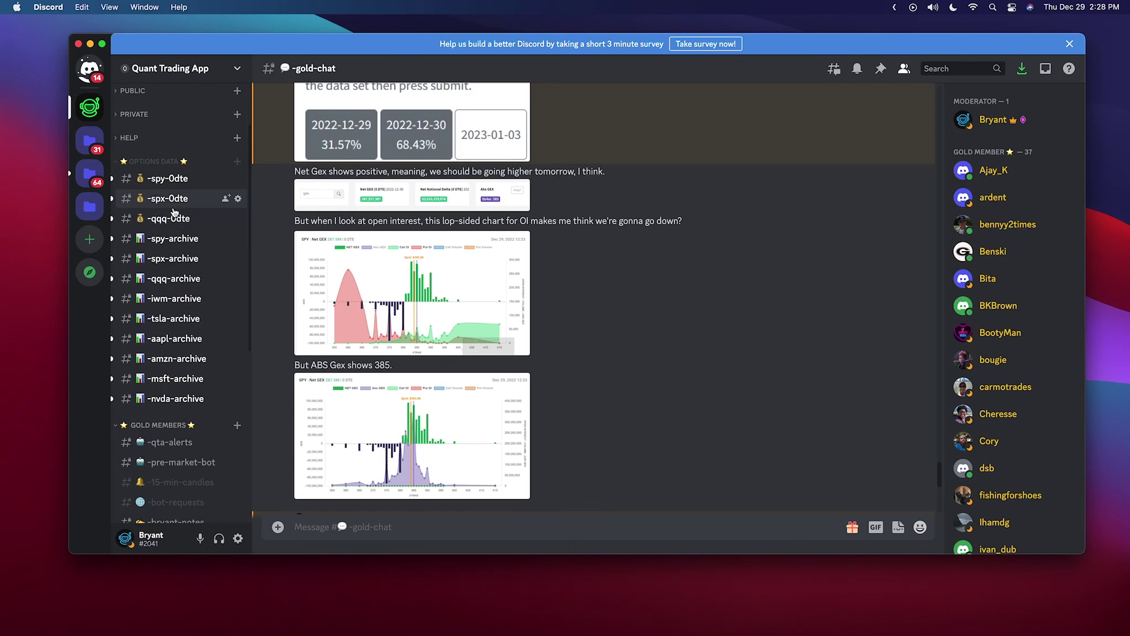
left_click(174, 258)
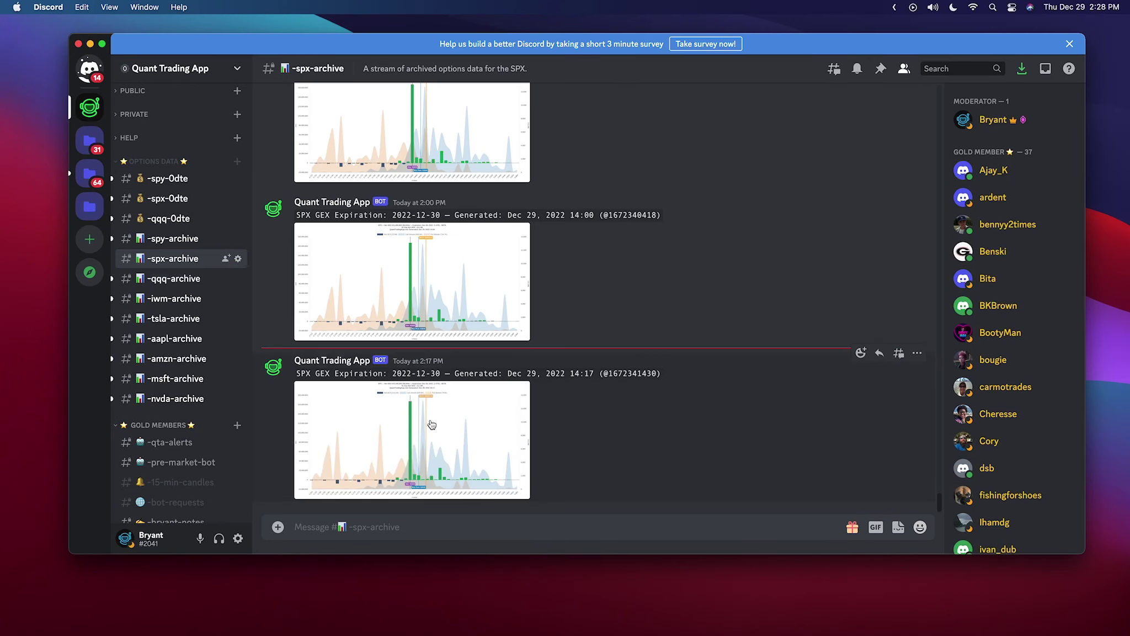
Scroll through the archived SPX GEX charts and view the 12/27 12:00 PM chart enlarged
scroll(387, 364, "up", 2)
scroll(405, 378, "up", 15)
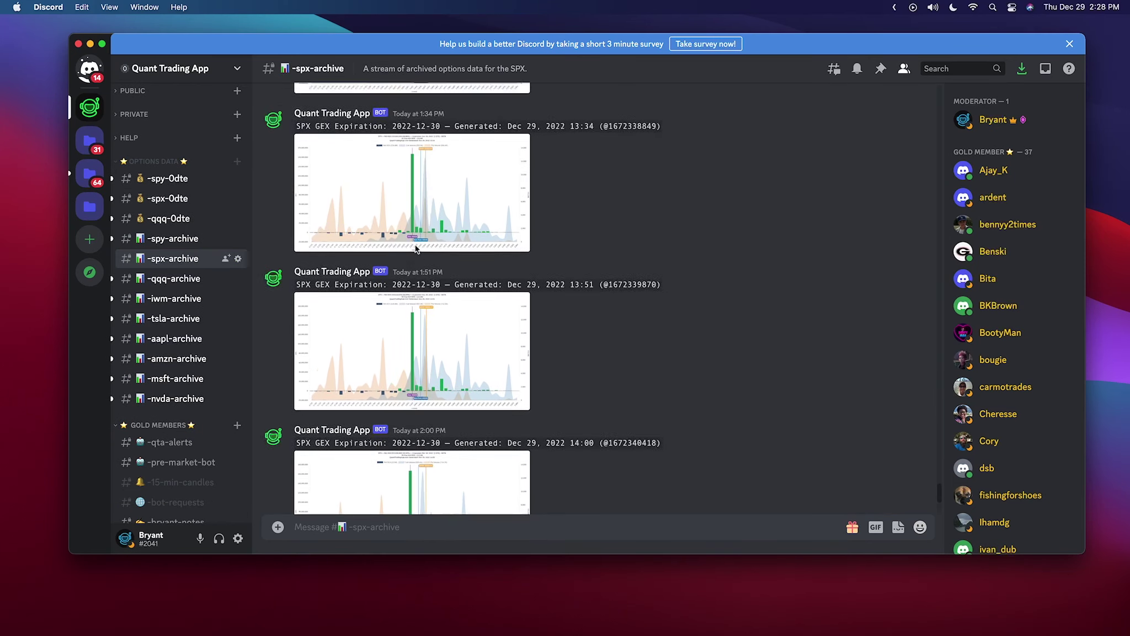
scroll(415, 222, "up", 15)
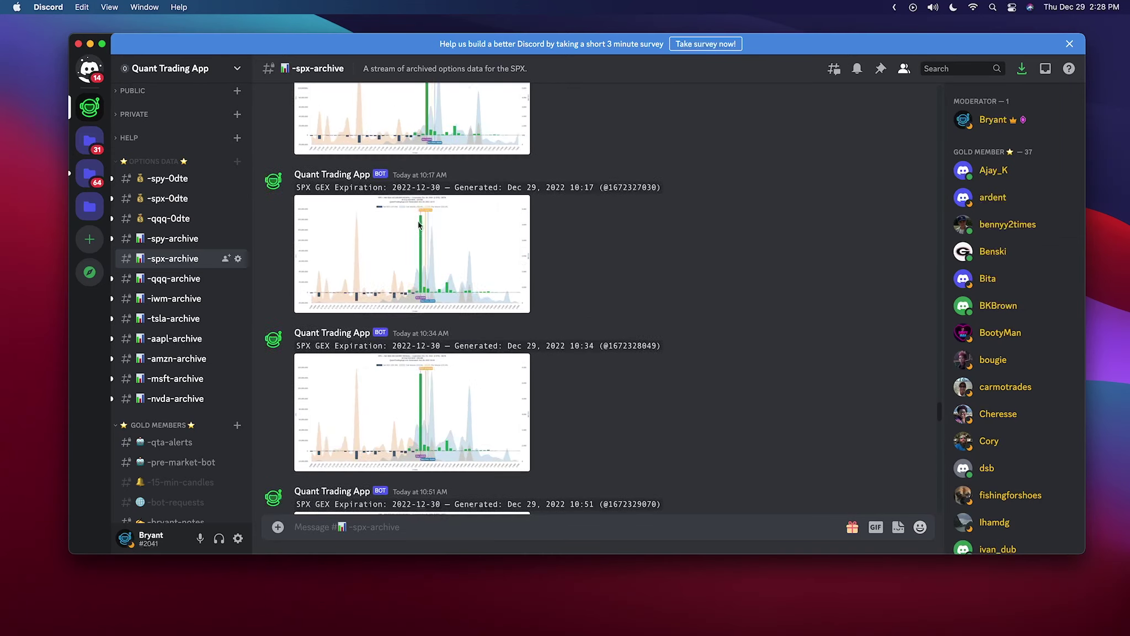
scroll(443, 249, "up", 15)
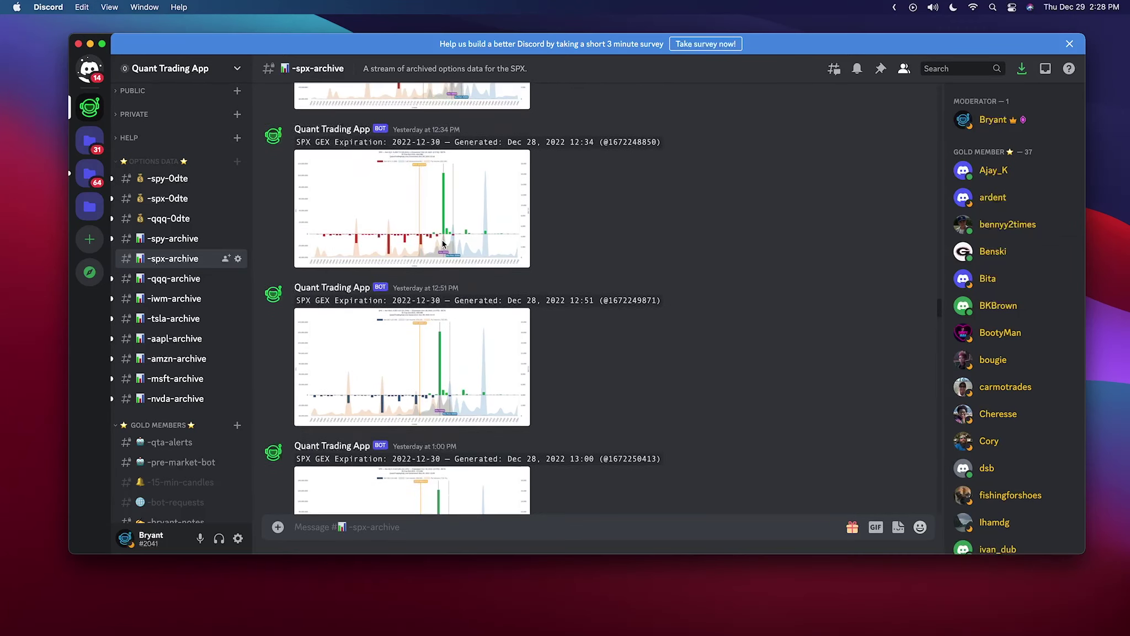
scroll(444, 261, "up", 15)
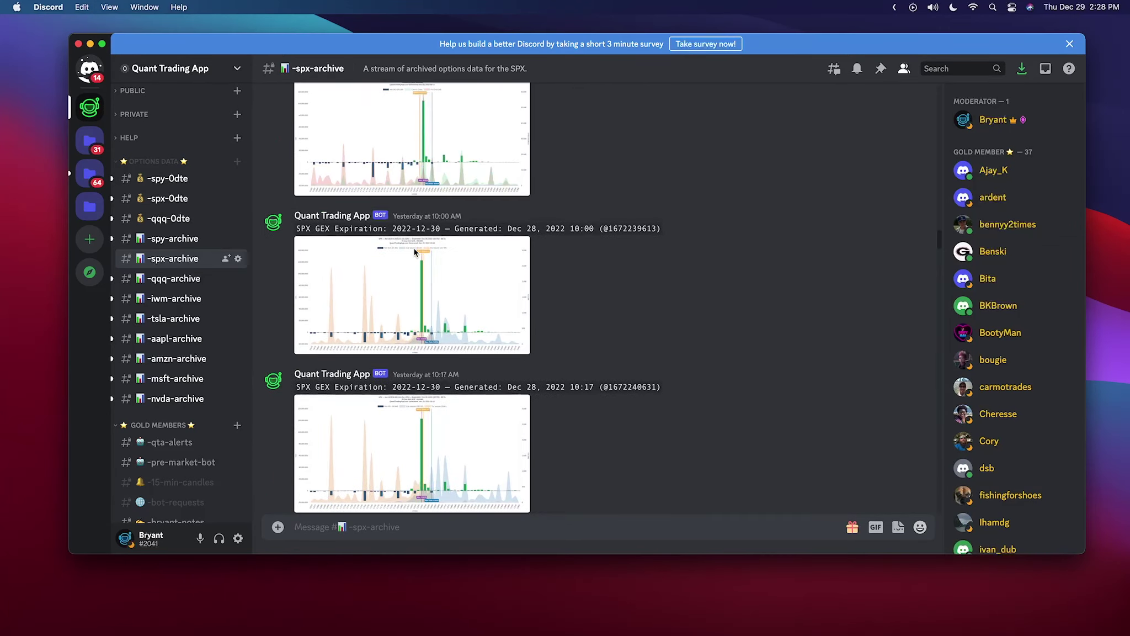
scroll(424, 257, "up", 15)
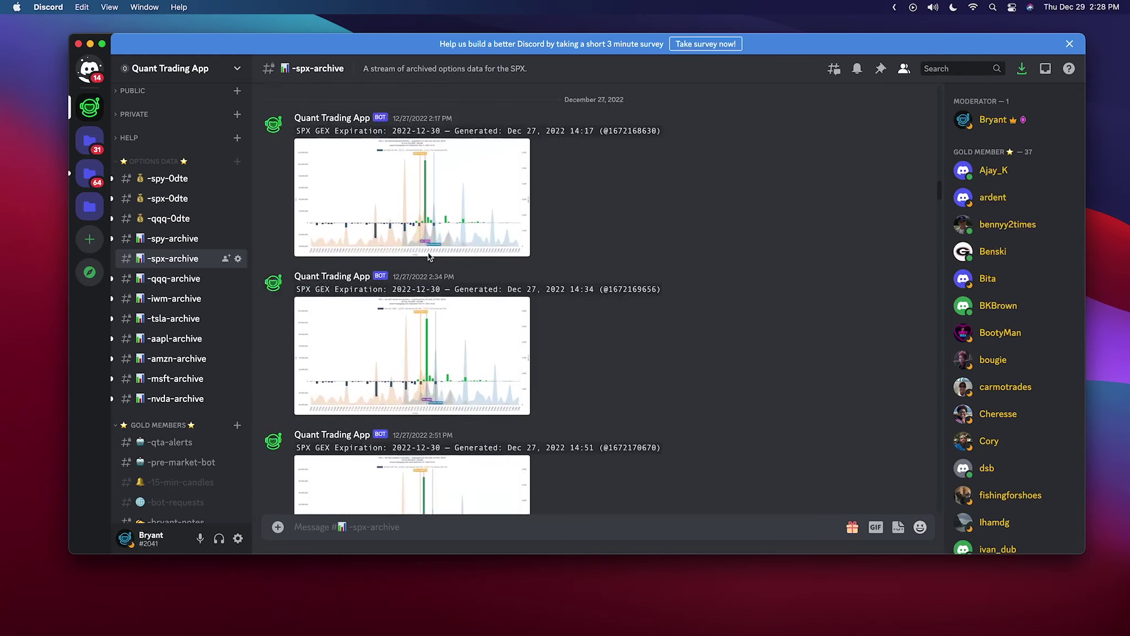
scroll(446, 361, "down", 10)
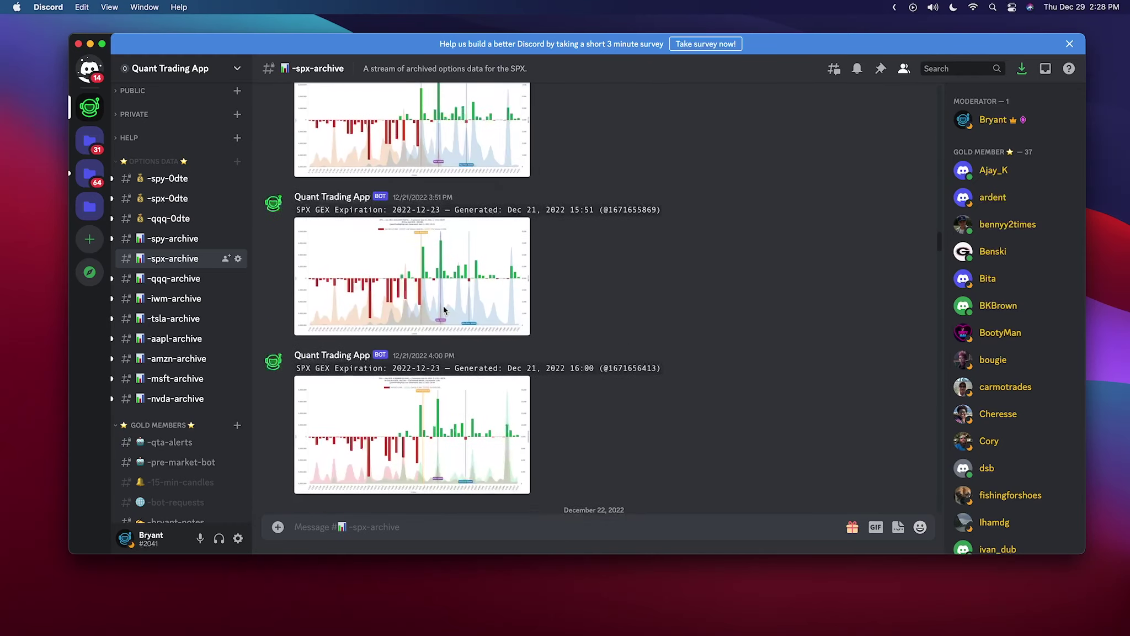
scroll(437, 316, "down", 15)
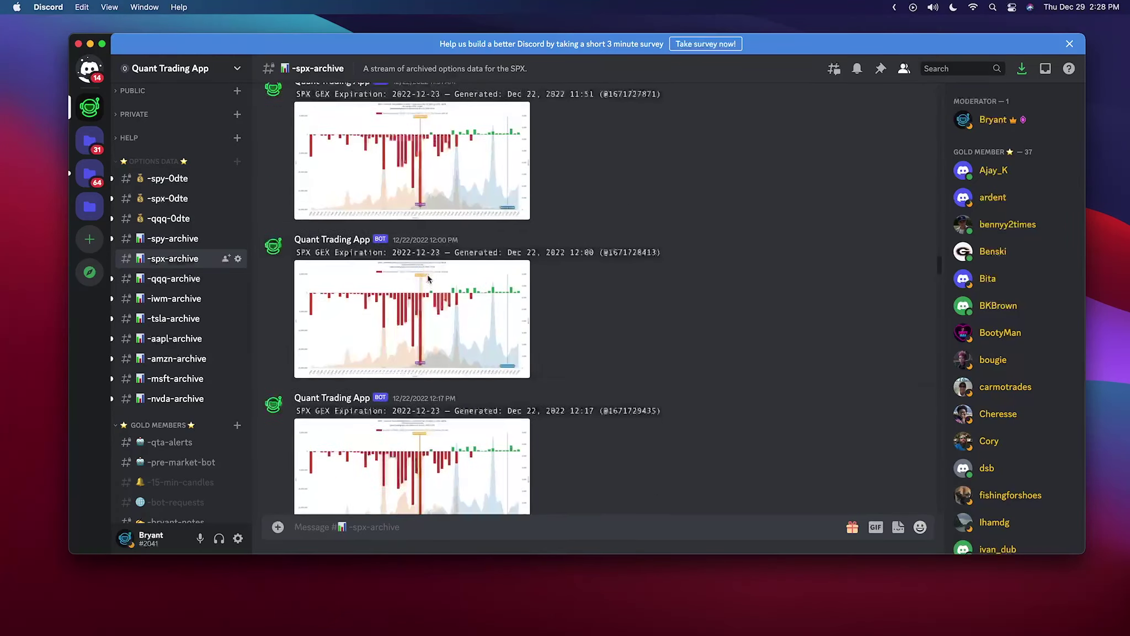
scroll(433, 340, "down", 15)
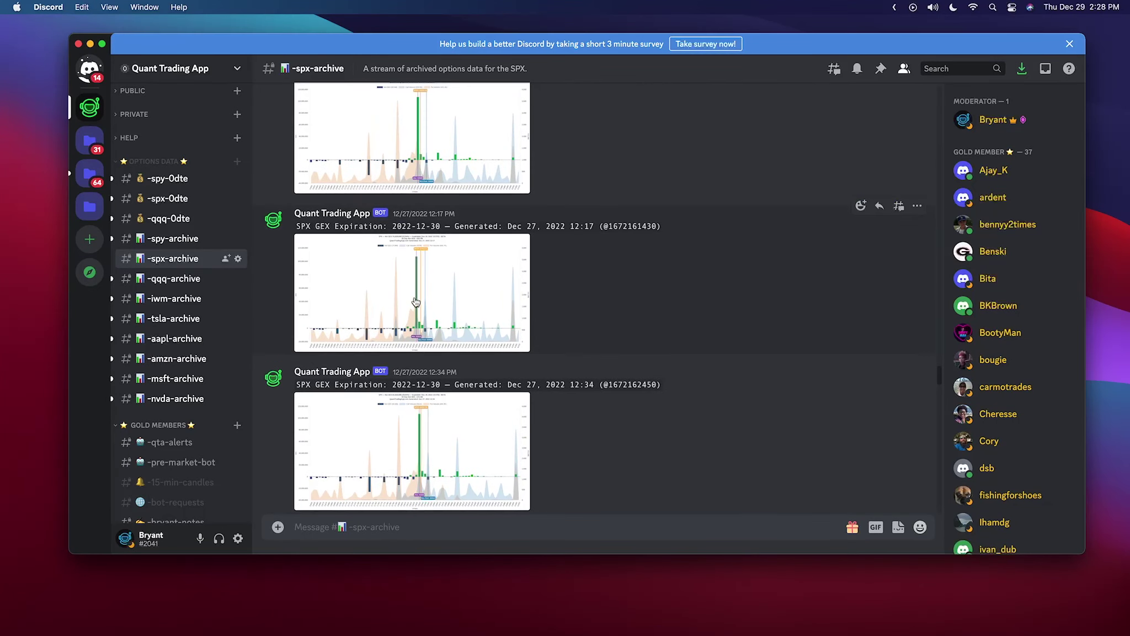
scroll(426, 226, "up", 3)
left_click(428, 179)
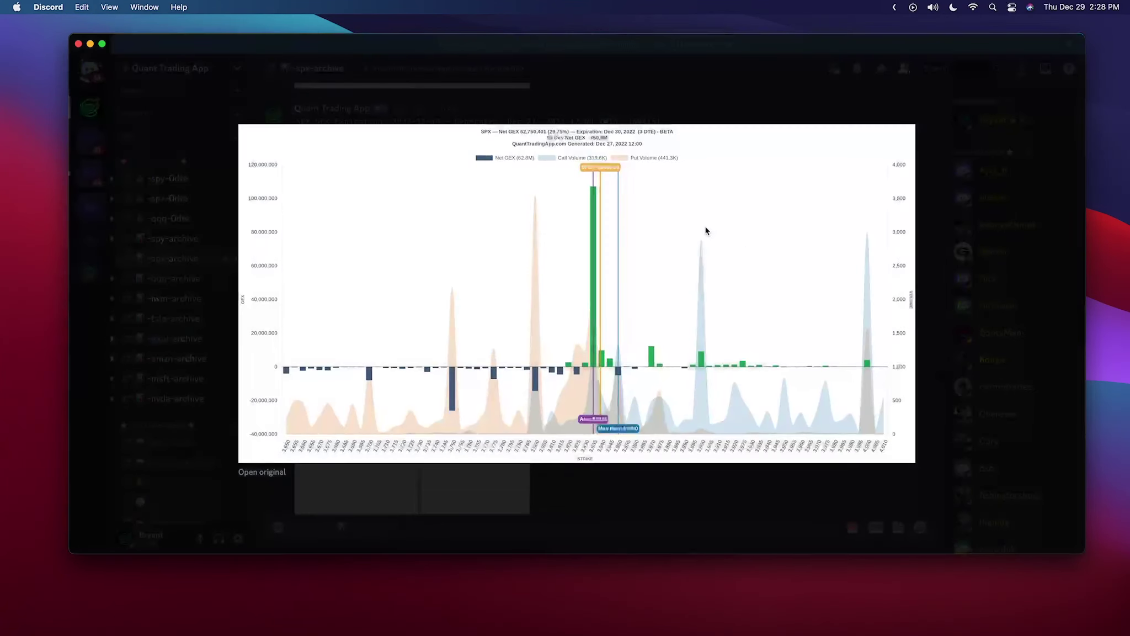
left_click(613, 96)
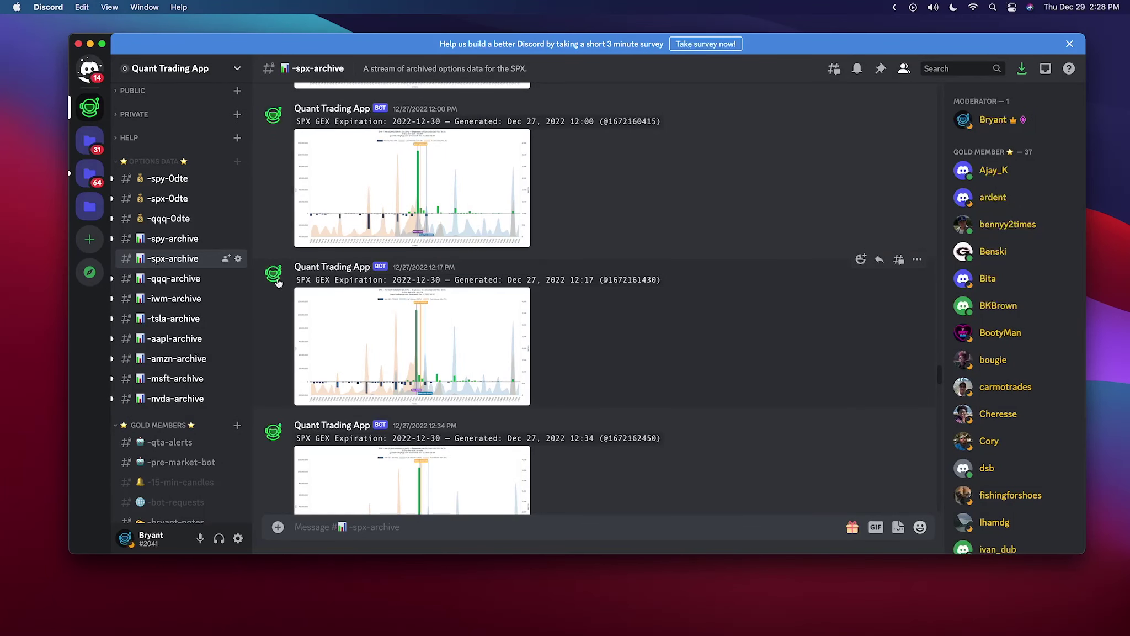
Look through the -spx-0dte channel, then return to -spx-archive
left_click(178, 200)
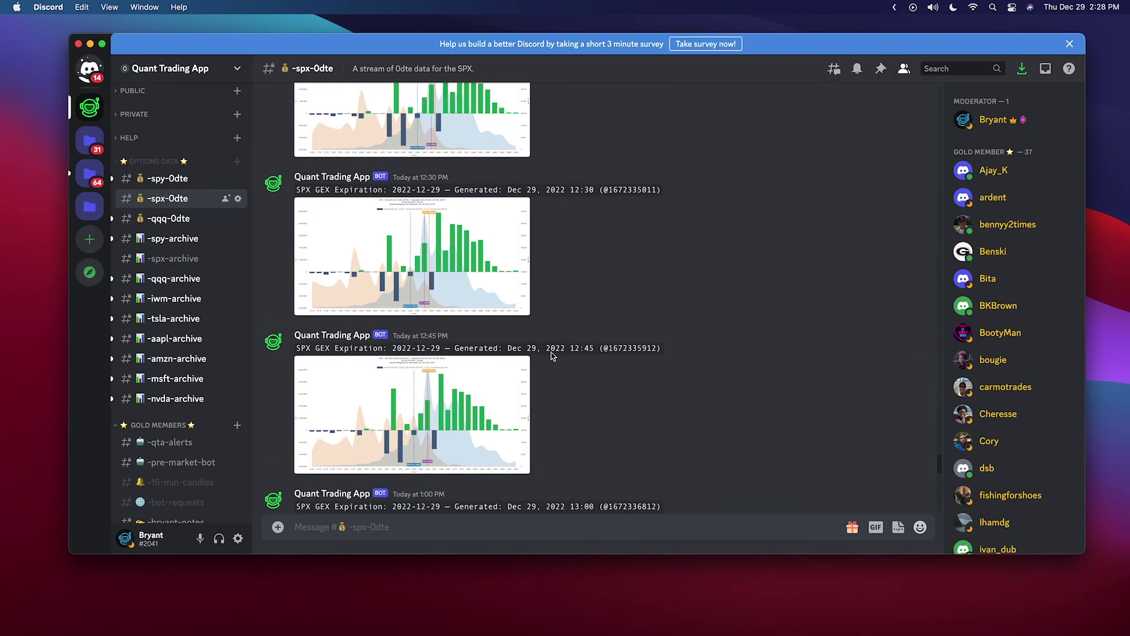
scroll(596, 344, "up", 10)
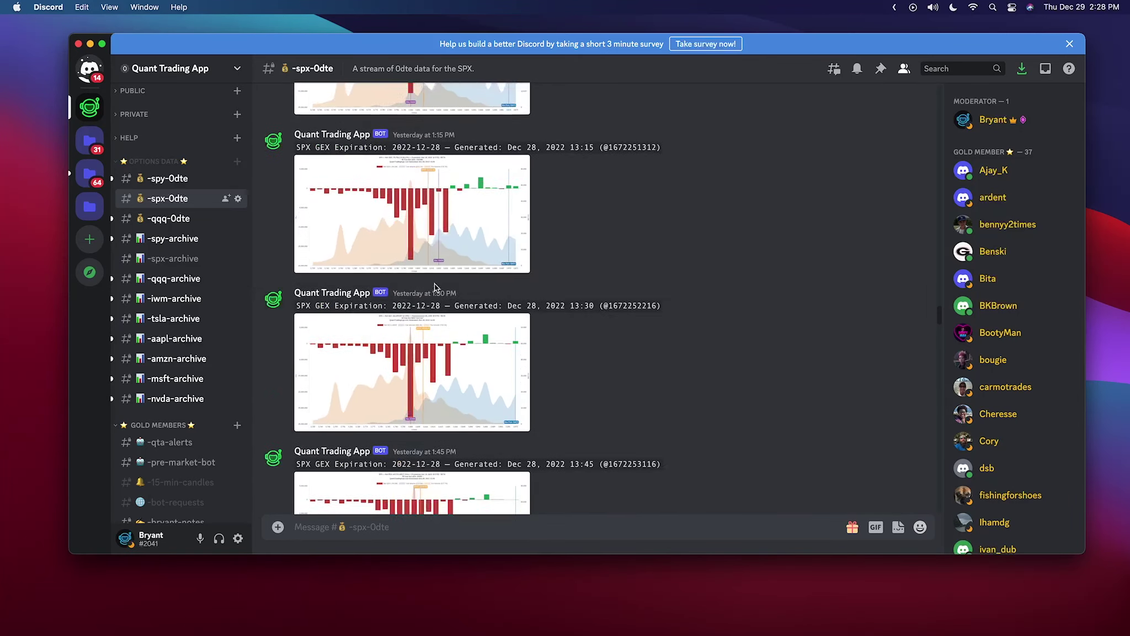
scroll(600, 319, "up", 20)
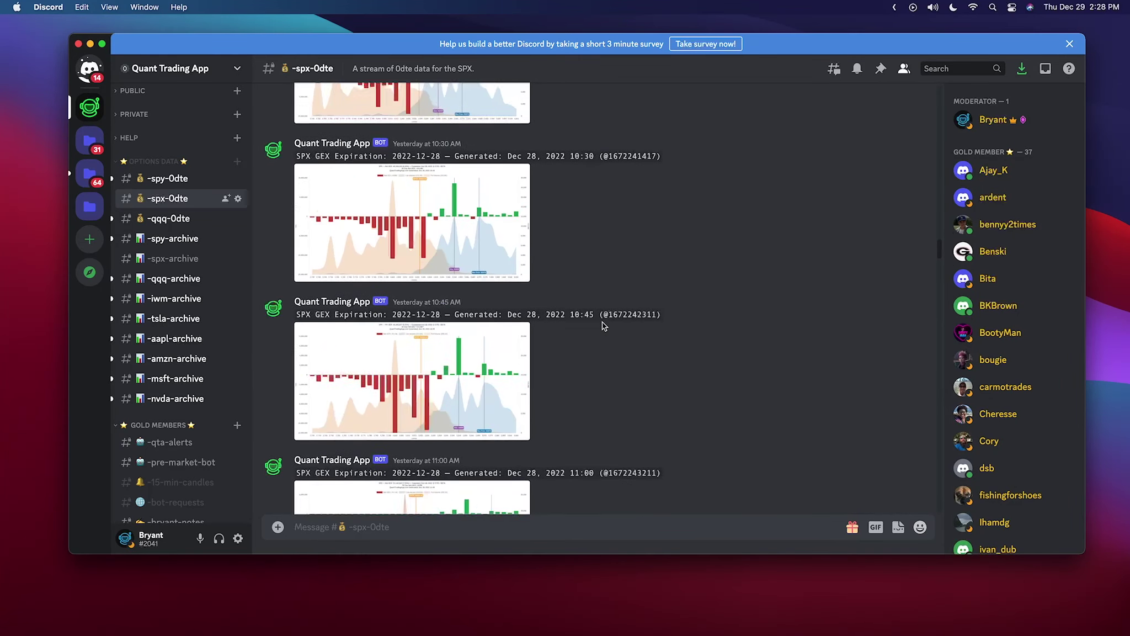
scroll(607, 336, "up", 10)
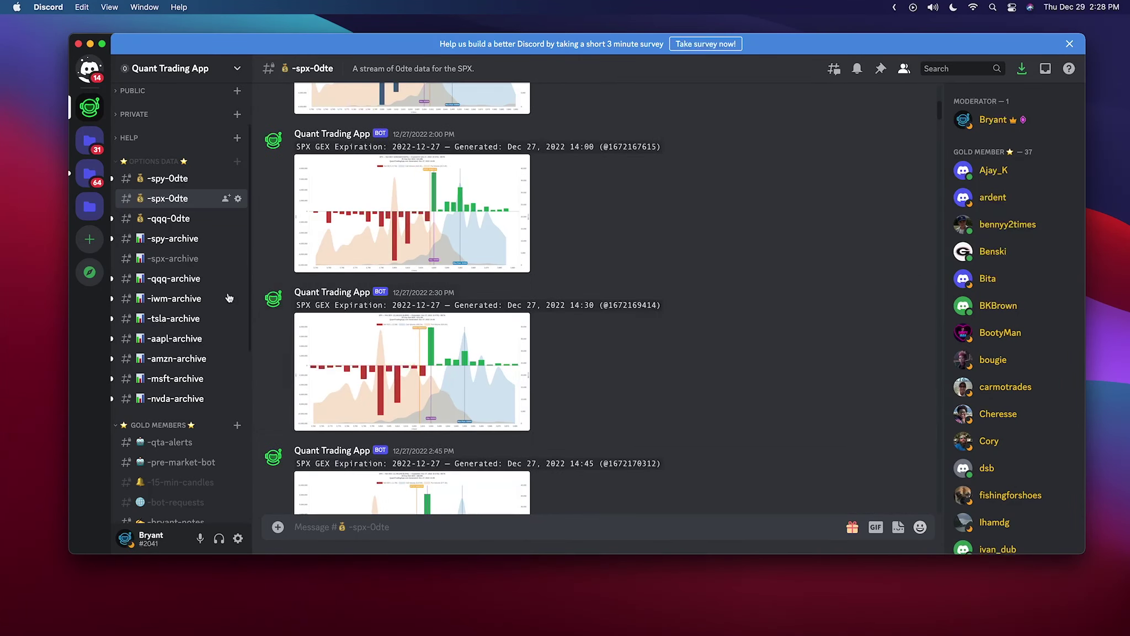
left_click(193, 267)
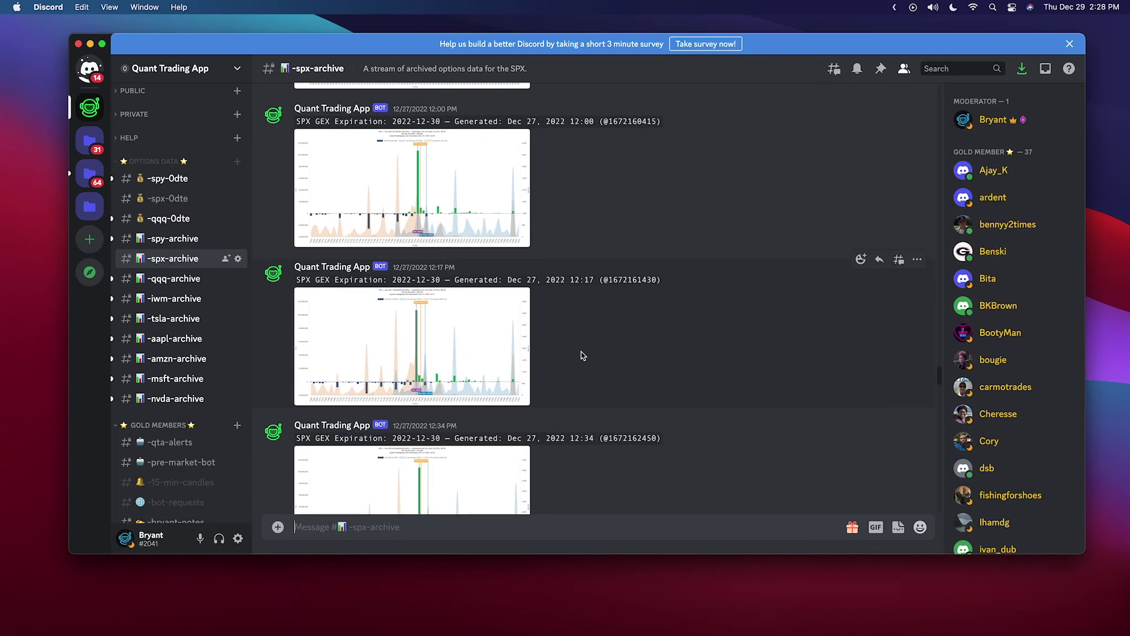
key("ctrl+Left")
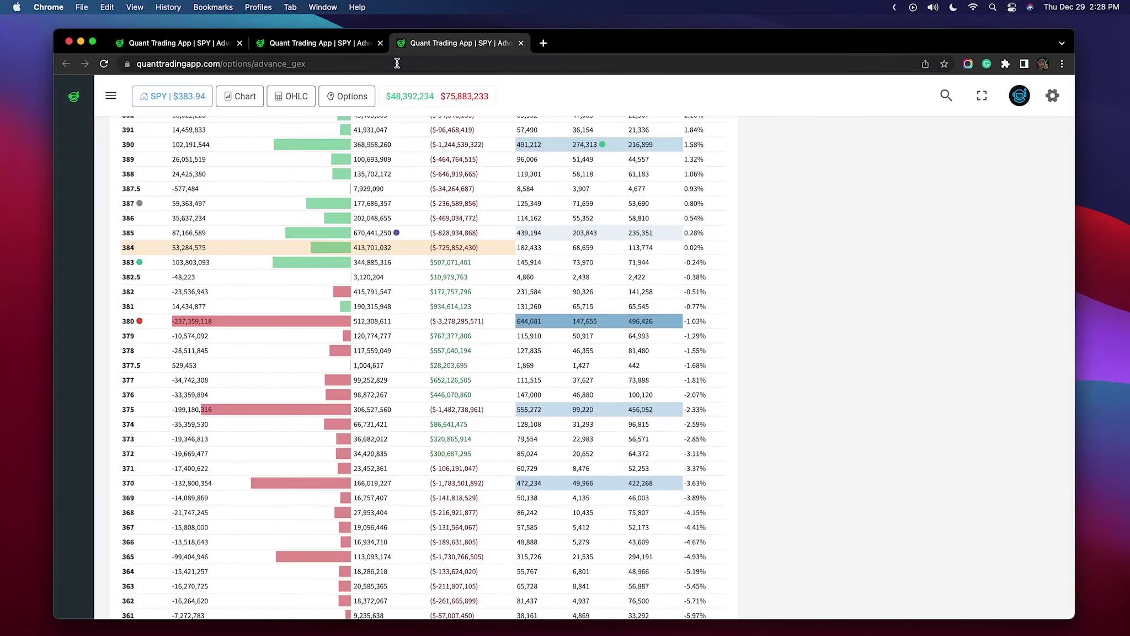
Open optionstrat.com in a new tab and start an Iron Butterfly strategy build
left_click(543, 43)
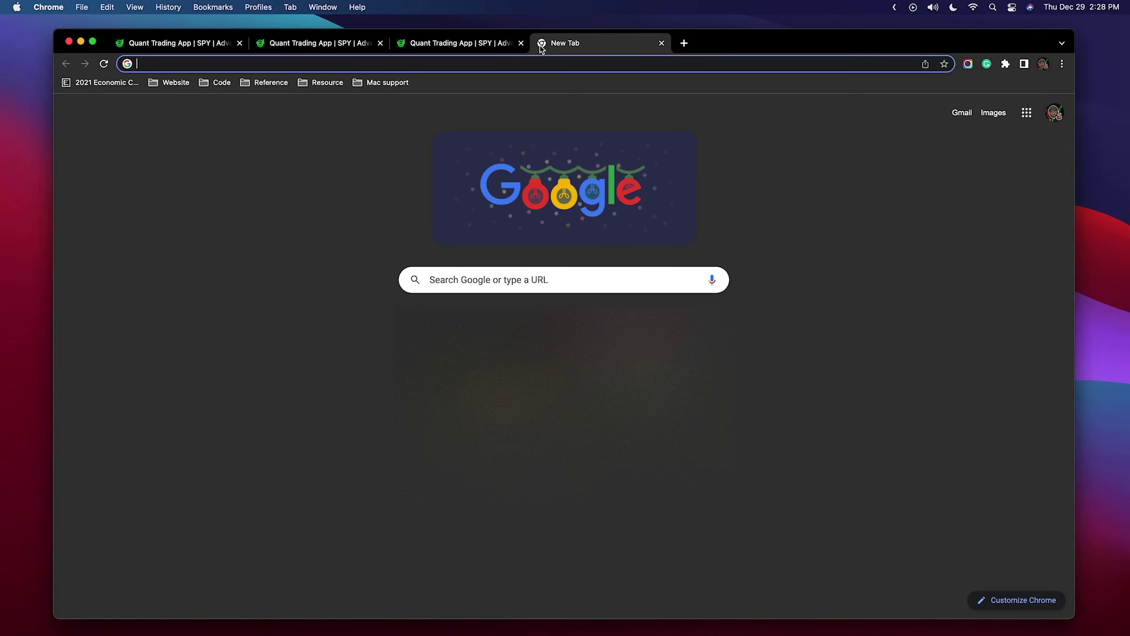
type("op")
key("Return")
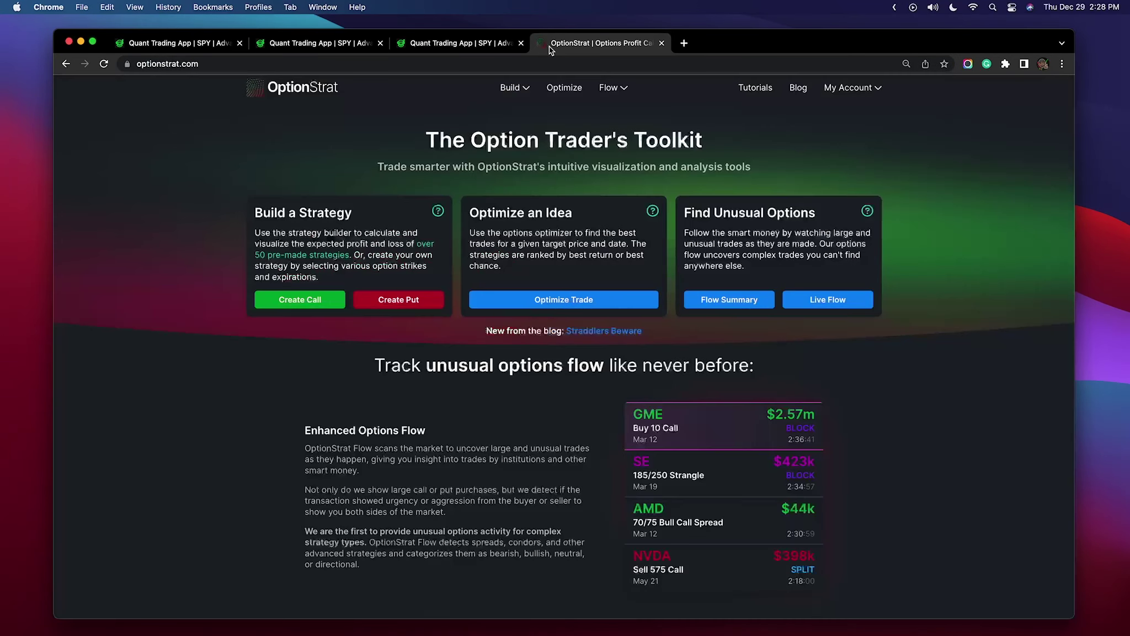
left_click(858, 90)
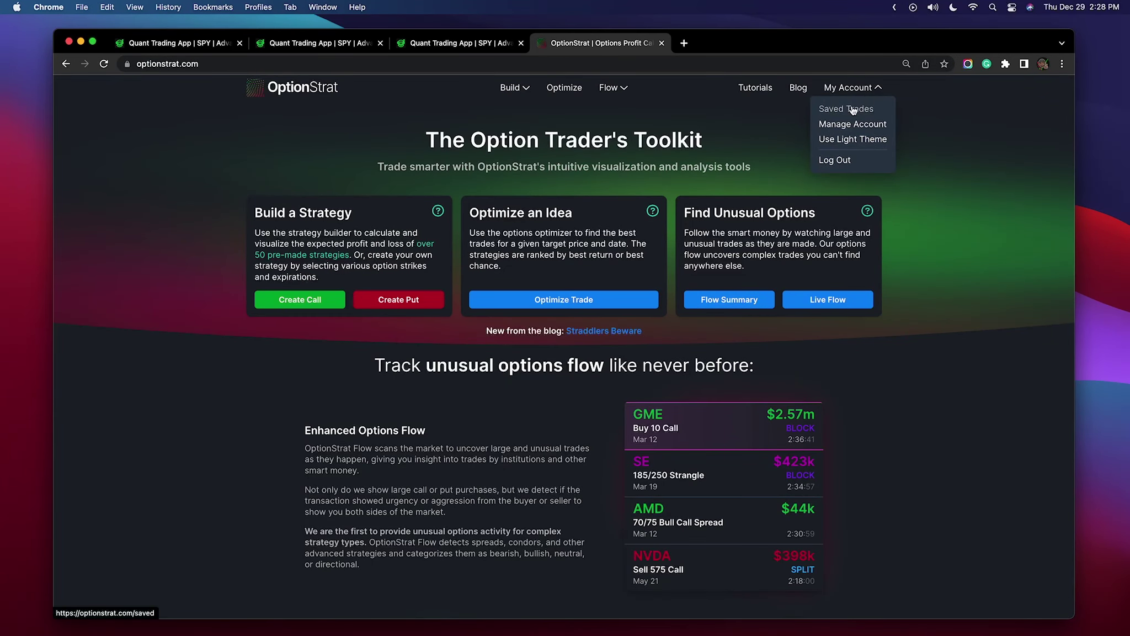
mouse_move(505, 87)
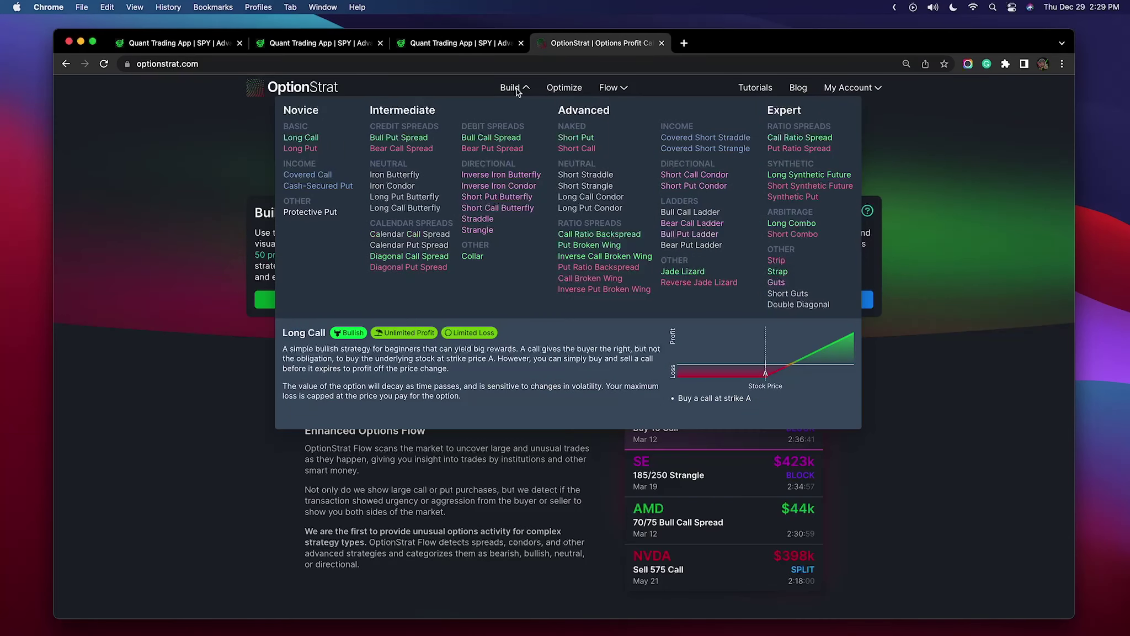
left_click(394, 174)
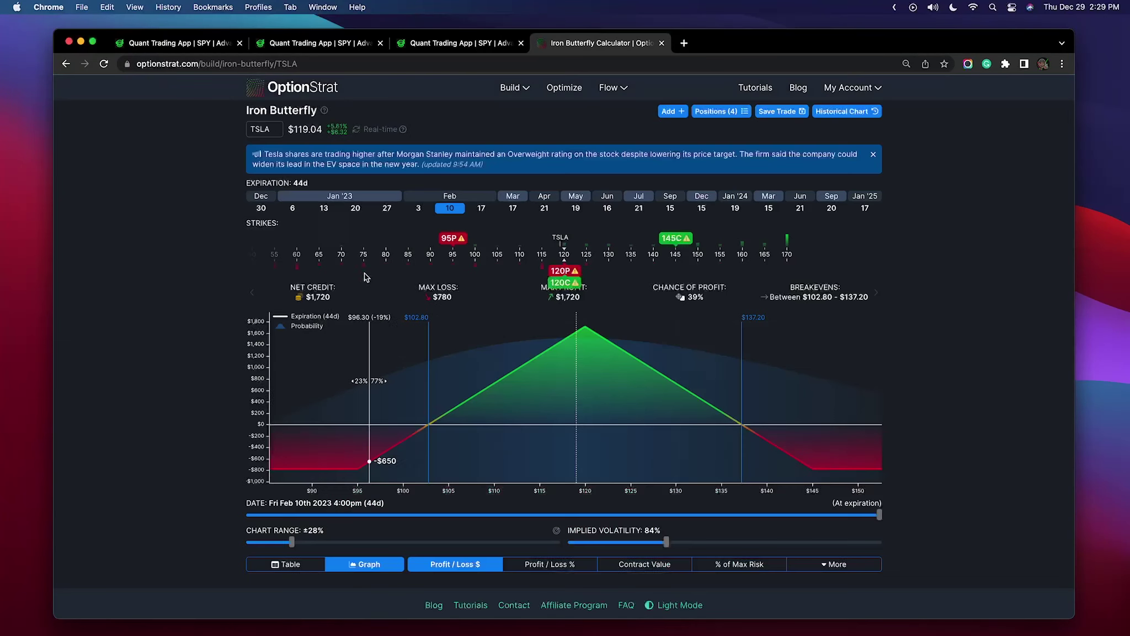
Switch the iron butterfly's underlying ticker to SPX
left_click(264, 129)
type("A")
key("Return")
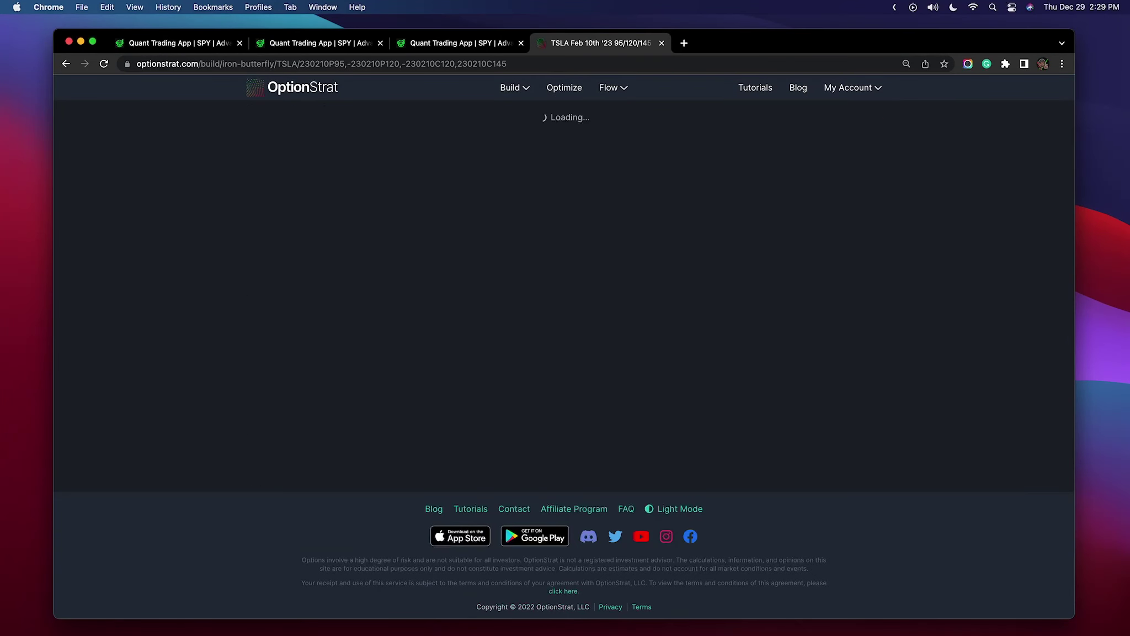
scroll(303, 160, "left", 5)
Pick the Dec 30 expiration and move the butterfly's body down to 3,840
left_click(275, 172)
mouse_move(564, 246)
left_mouse_down()
mouse_move(538, 240)
mouse_move(557, 237)
mouse_move(547, 248)
mouse_move(562, 253)
mouse_move(549, 236)
mouse_move(537, 248)
left_mouse_up()
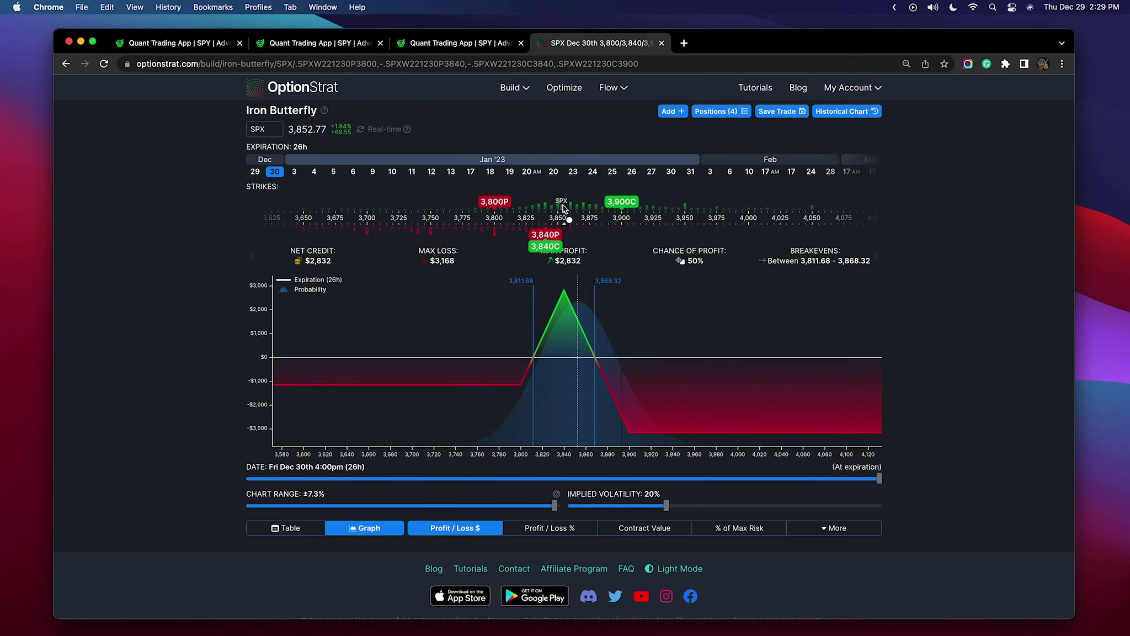
left_click_drag(559, 233, 610, 262)
left_click_drag(705, 261, 754, 232)
mouse_move(548, 237)
left_mouse_down()
mouse_move(533, 238)
mouse_move(545, 237)
left_mouse_up()
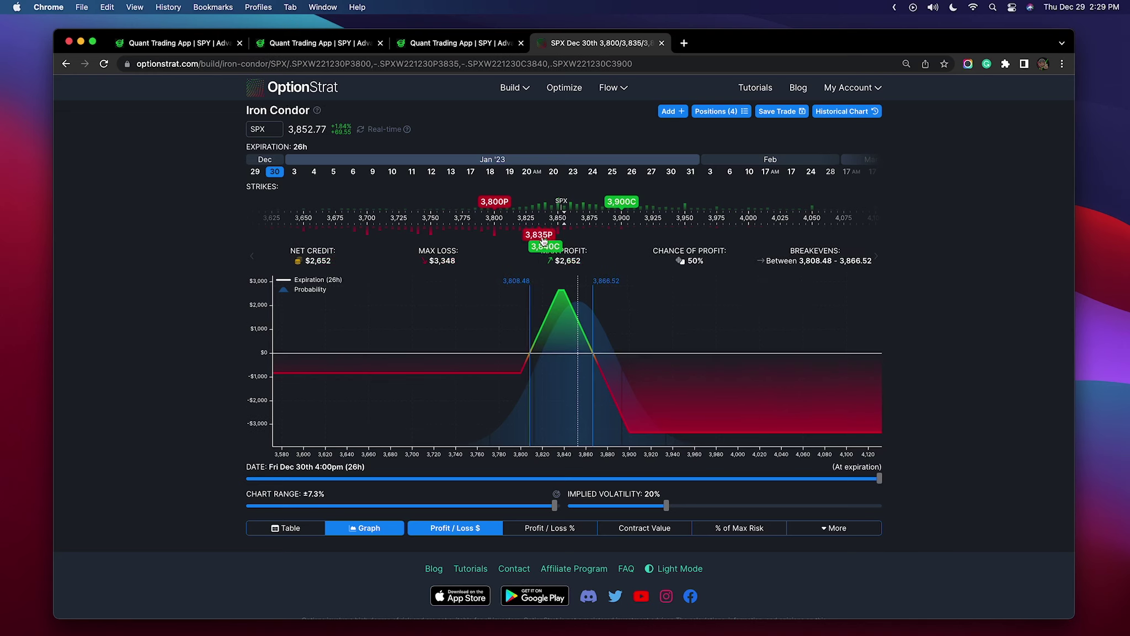
Handwrite the 3850 and 3840 price levels on the OptionStrat chart
left_click_drag(502, 306, 512, 345)
mouse_move(545, 302)
left_mouse_down()
mouse_move(586, 299)
mouse_move(585, 343)
left_mouse_up()
left_click_drag(678, 286, 678, 277)
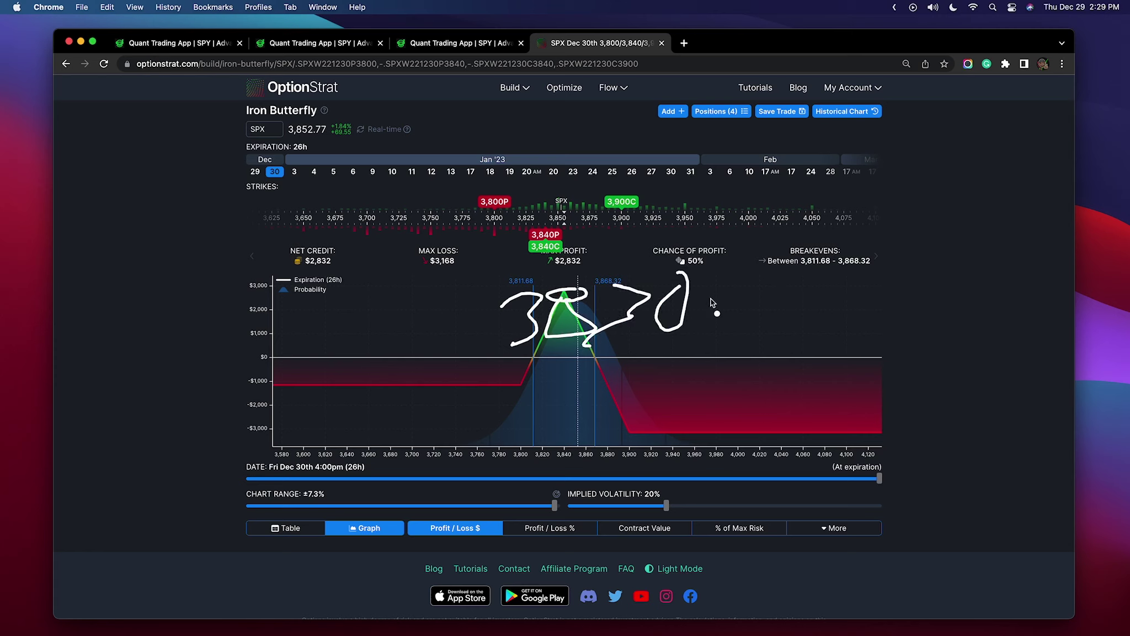
left_click_drag(856, 289, 785, 339)
mouse_move(899, 282)
left_mouse_down()
mouse_move(865, 303)
mouse_move(897, 333)
left_mouse_up()
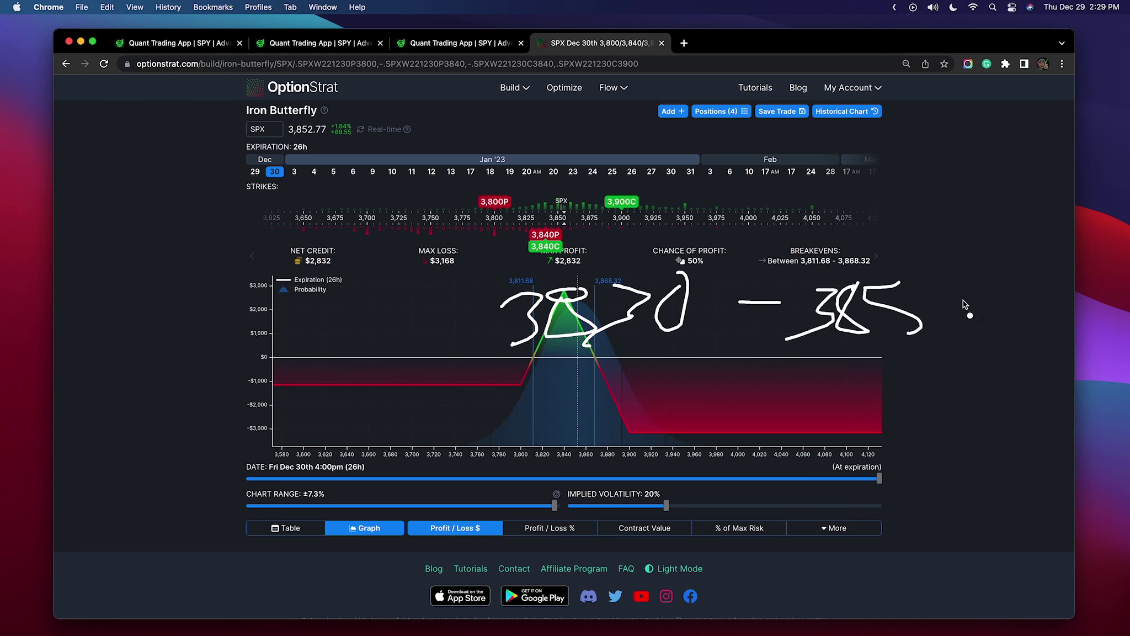
mouse_move(740, 393)
left_mouse_down()
mouse_move(753, 395)
mouse_move(739, 430)
mouse_move(774, 390)
left_mouse_up()
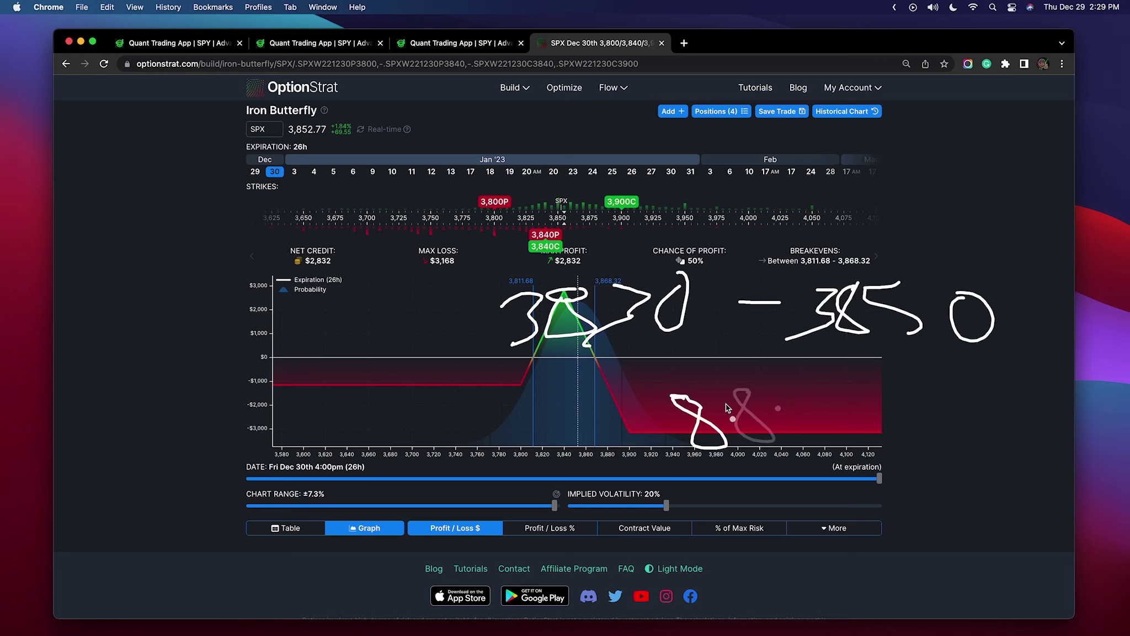
mouse_move(683, 390)
left_mouse_down()
mouse_move(714, 413)
mouse_move(754, 401)
mouse_move(798, 425)
left_mouse_up()
left_click_drag(830, 372, 828, 375)
Link and circle the notes, clear them, and move the wings to 3,890C and 3,790P
mouse_move(671, 338)
left_mouse_down()
mouse_move(733, 378)
mouse_move(889, 343)
left_mouse_up()
left_click_drag(646, 276, 668, 260)
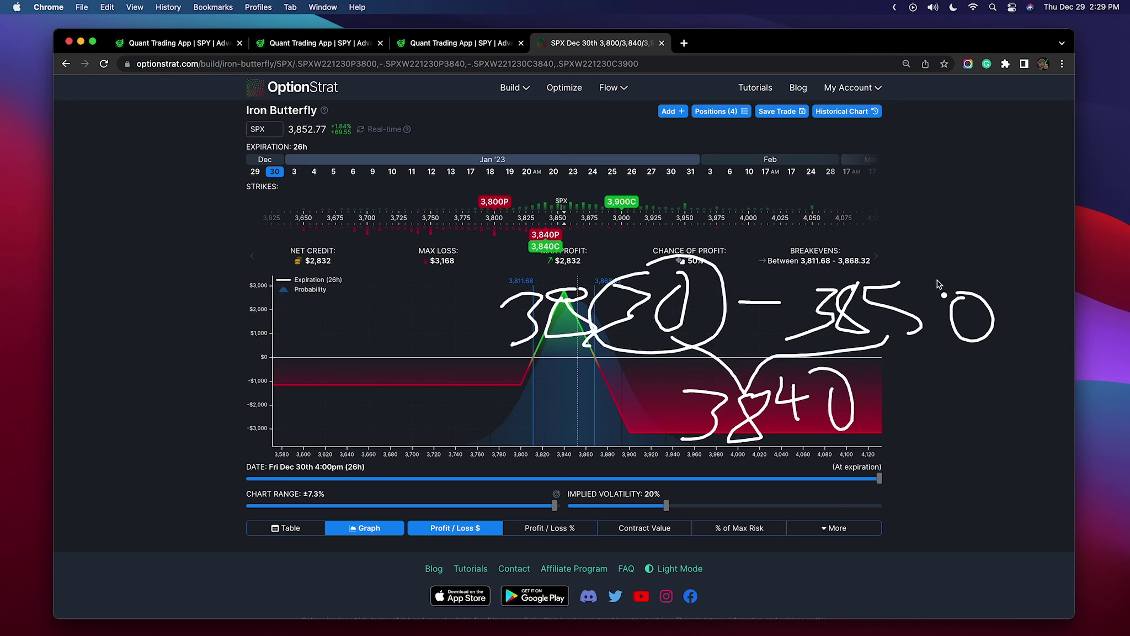
mouse_move(900, 272)
left_mouse_down()
mouse_move(949, 276)
mouse_move(861, 264)
left_mouse_up()
mouse_move(778, 375)
left_mouse_down()
mouse_move(822, 441)
mouse_move(756, 433)
left_mouse_up()
key("Escape")
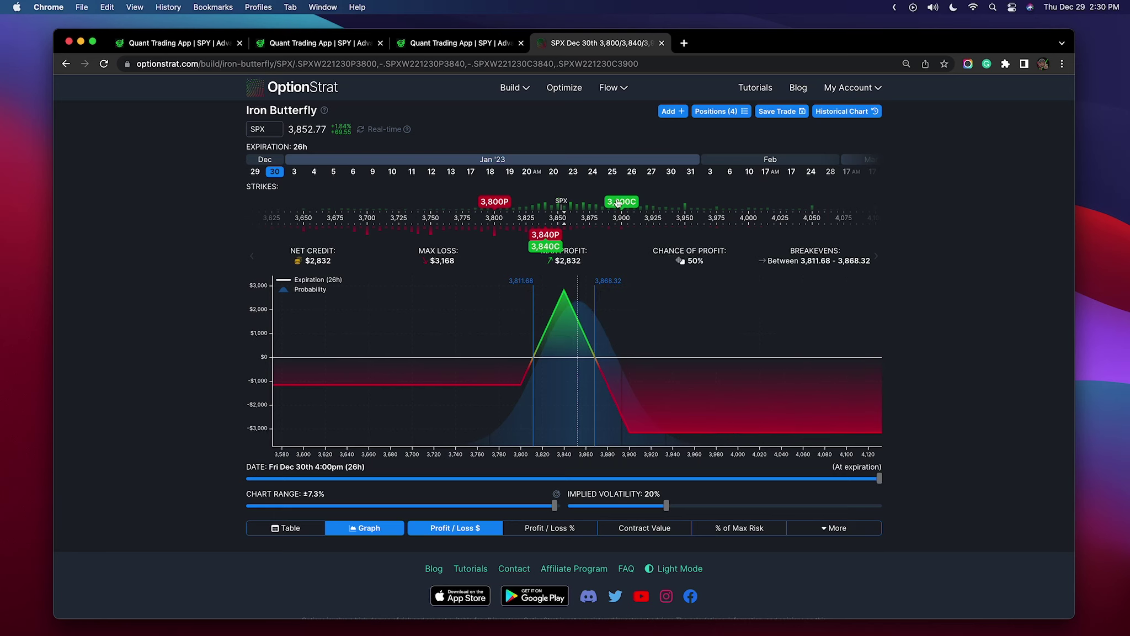
left_click_drag(618, 203, 607, 203)
left_click_drag(495, 202, 481, 204)
left_click(840, 112)
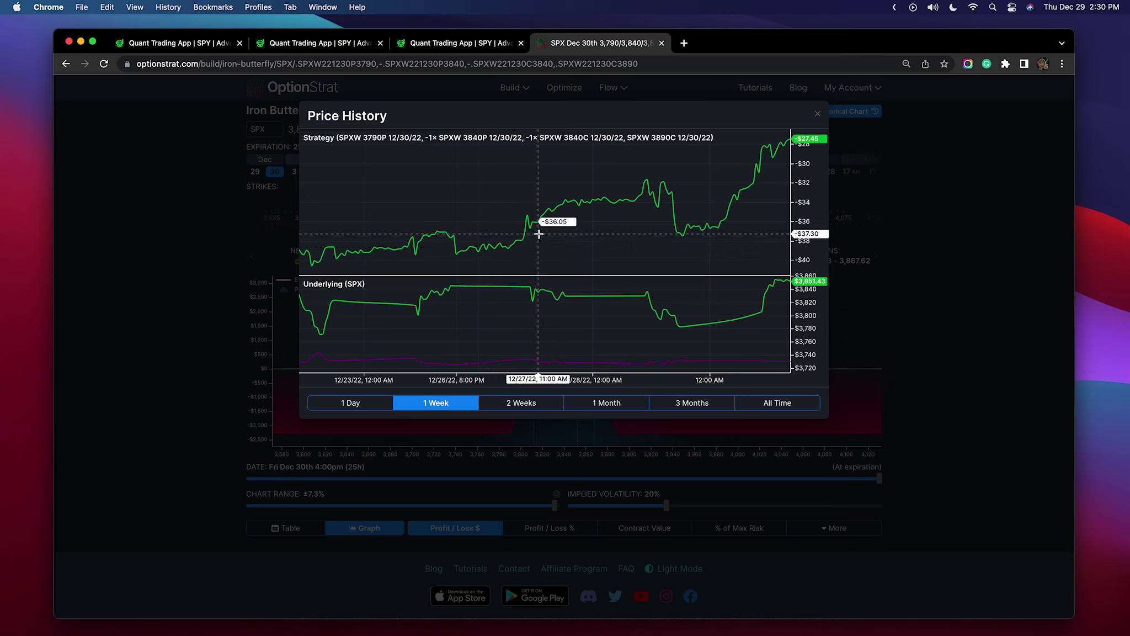
scroll(530, 226, "up", 1)
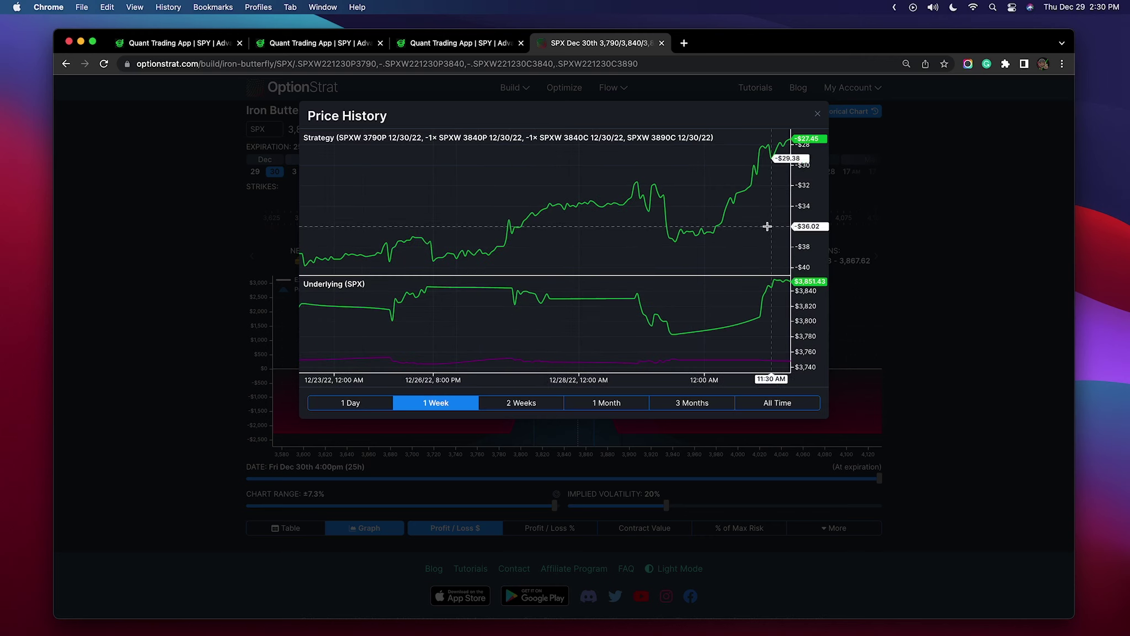
Set the short 3,840 put's price to 15.20
left_click(947, 290)
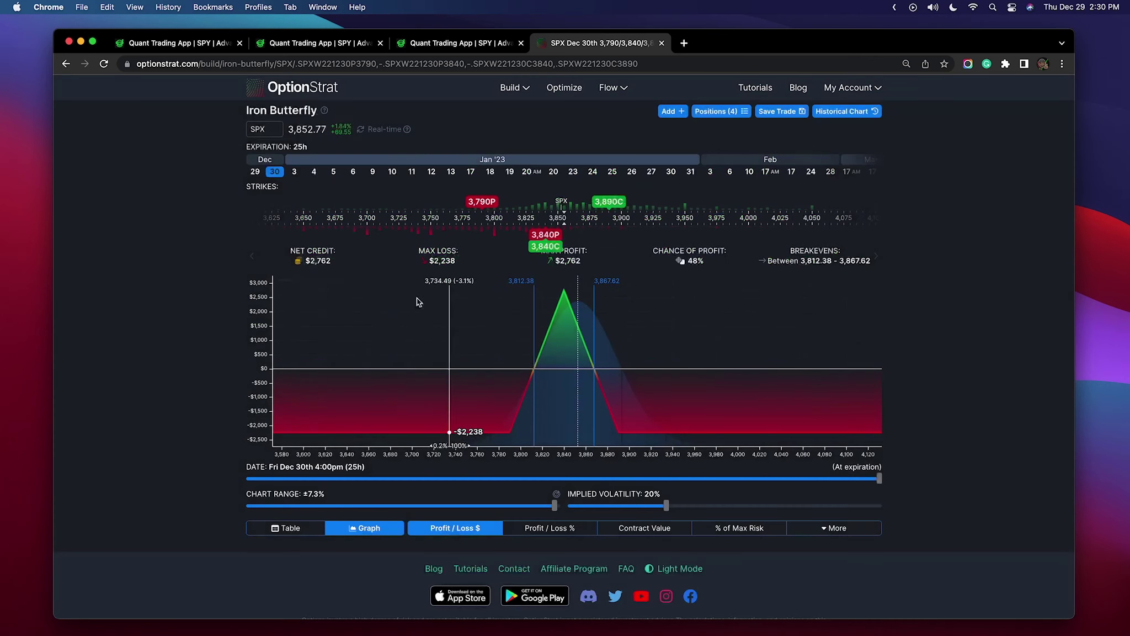
left_click(550, 238)
left_click(639, 280)
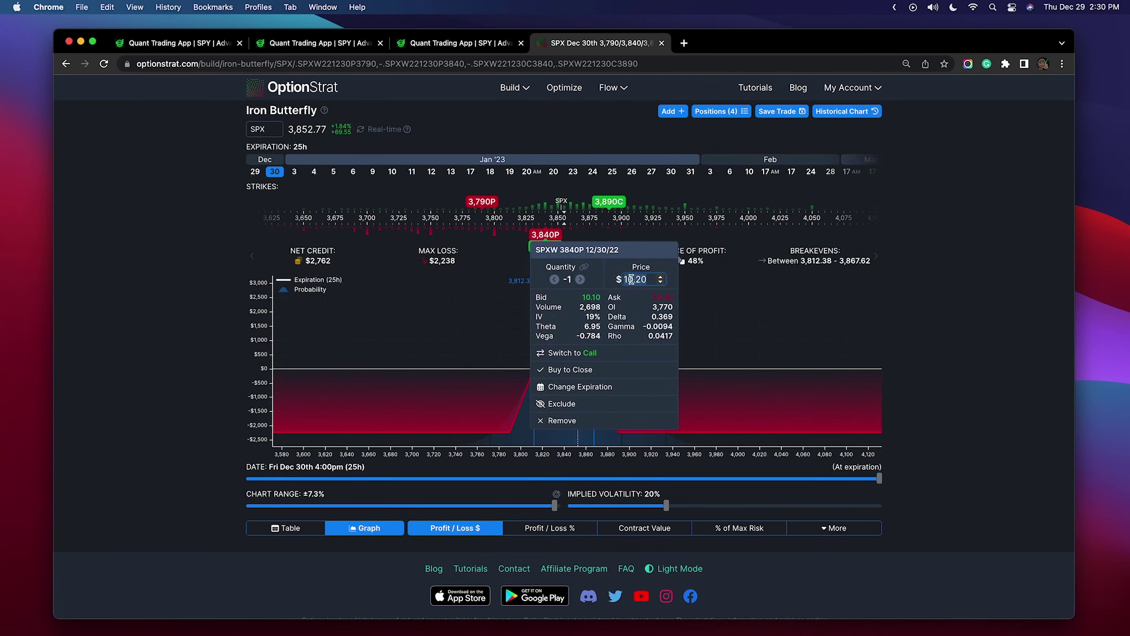
left_click(632, 280)
type("5")
key("Return")
Set the short 3,840 call's price to 28.40
left_click(545, 246)
left_click(641, 293)
left_click(637, 293)
key("BackSpace")
type("8.40")
key("Return")
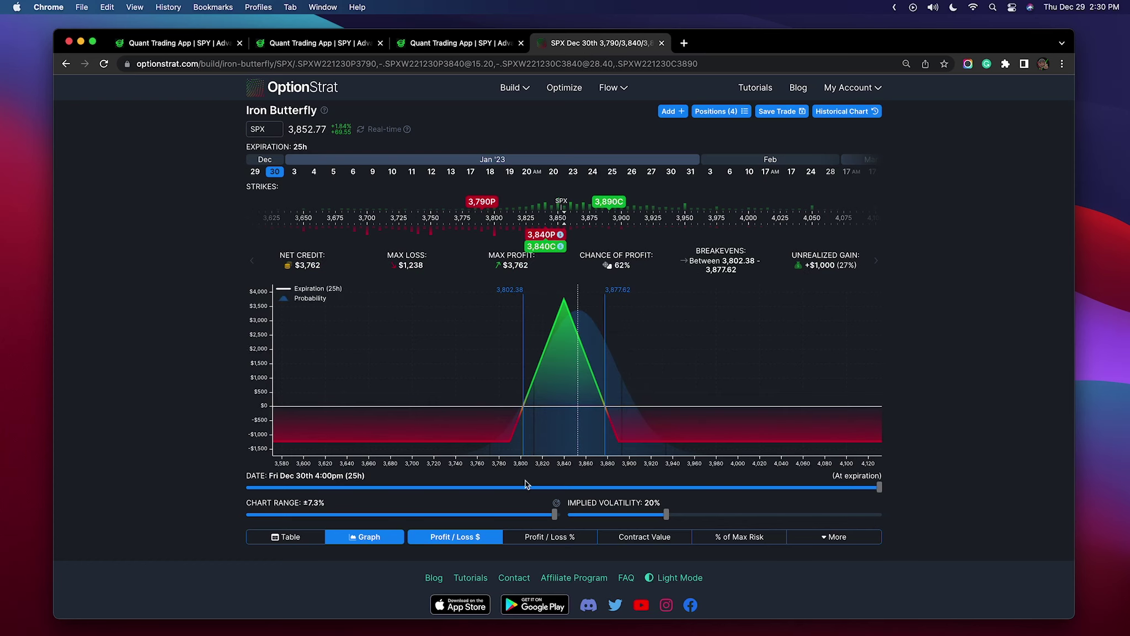
Narrow the chart range to ±3.1% and raise the butterfly to 4 contracts
left_click_drag(555, 513, 349, 514)
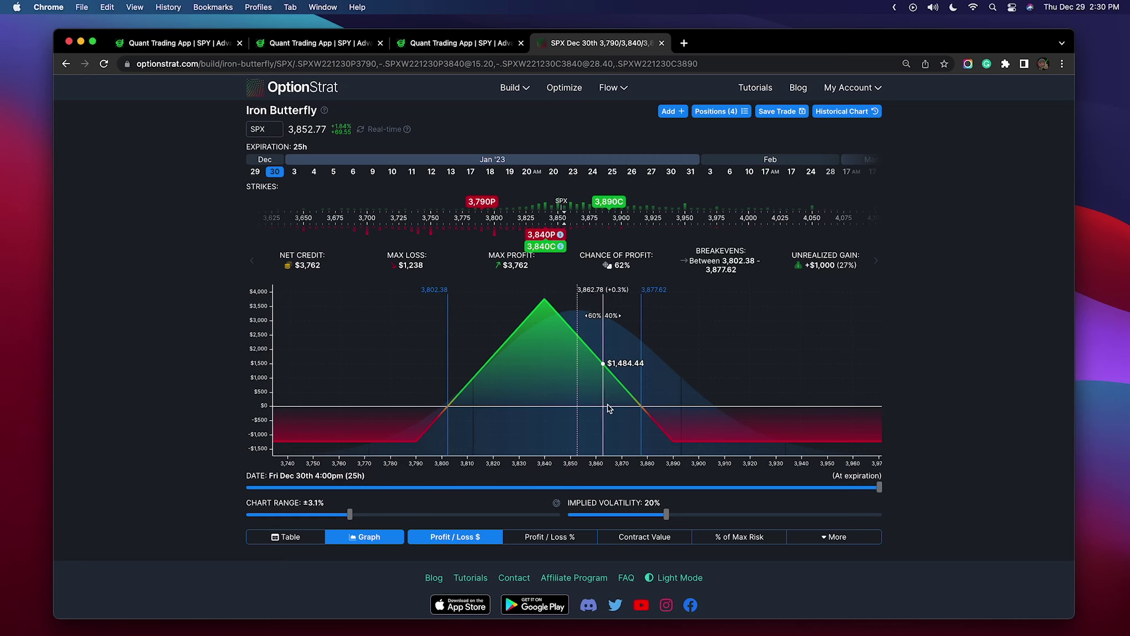
left_click(614, 203)
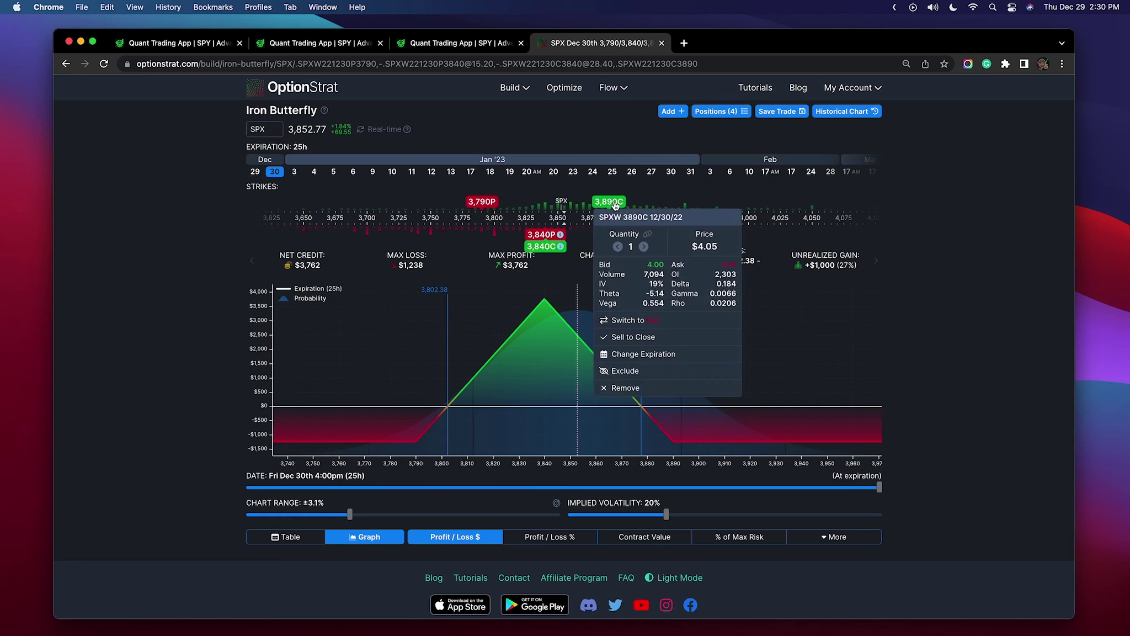
left_click(644, 246)
left_click(644, 246)
left_click(644, 246)
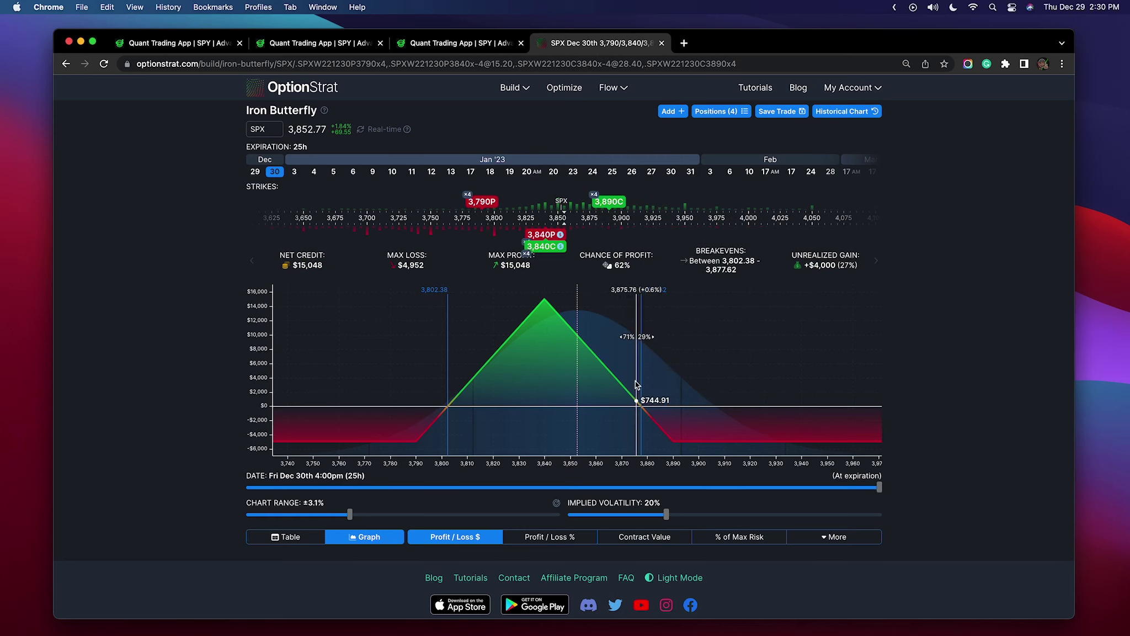
key("ctrl+Right")
key("ctrl+Right")
key("ctrl+Right")
key("ctrl+Right")
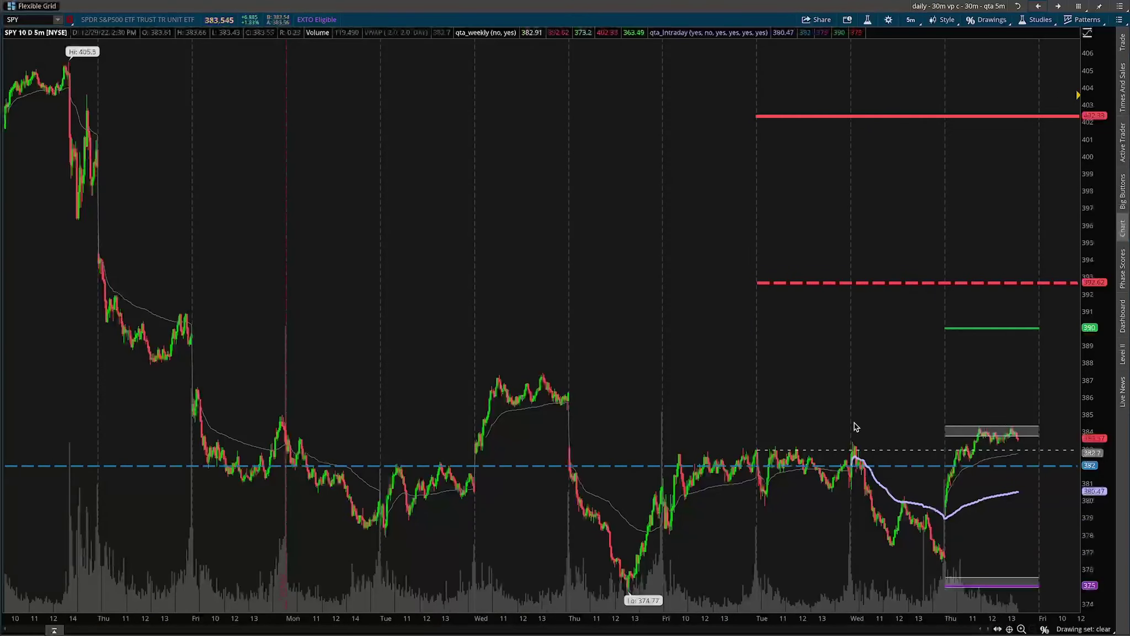
Zoom the SPY chart into the last few days and outline the recent sideways range
left_click_drag(870, 411, 613, 471)
mouse_move(585, 262)
left_mouse_down()
mouse_move(1076, 386)
mouse_move(1076, 439)
left_mouse_up()
left_click_drag(1076, 273, 1040, 284)
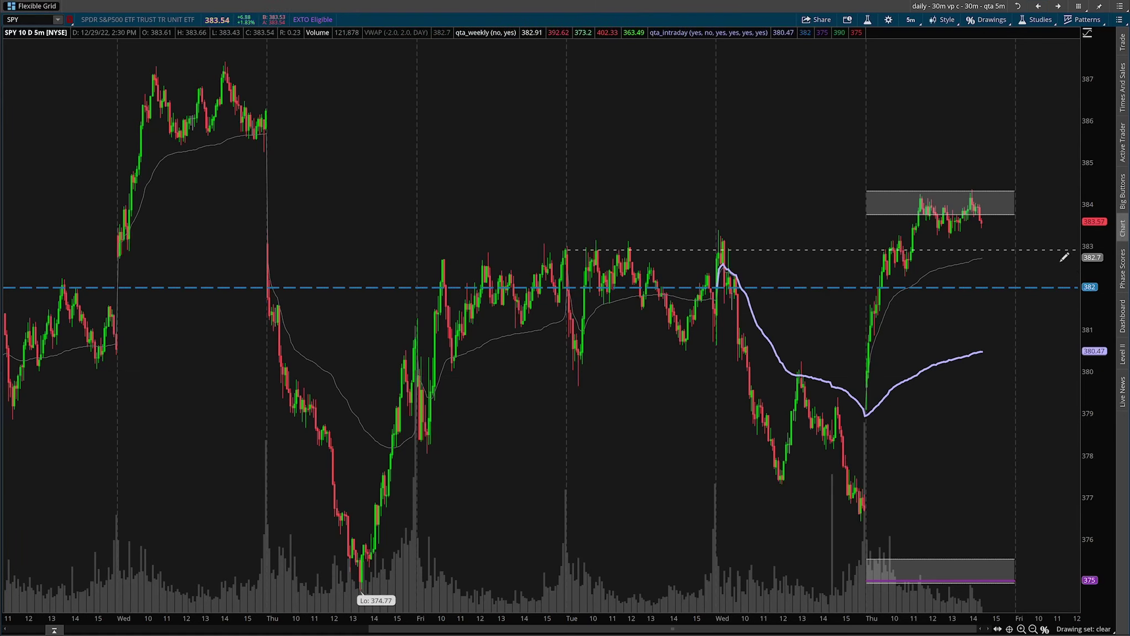
mouse_move(1079, 171)
left_mouse_down()
mouse_move(1010, 161)
mouse_move(1120, 342)
mouse_move(1022, 161)
left_mouse_up()
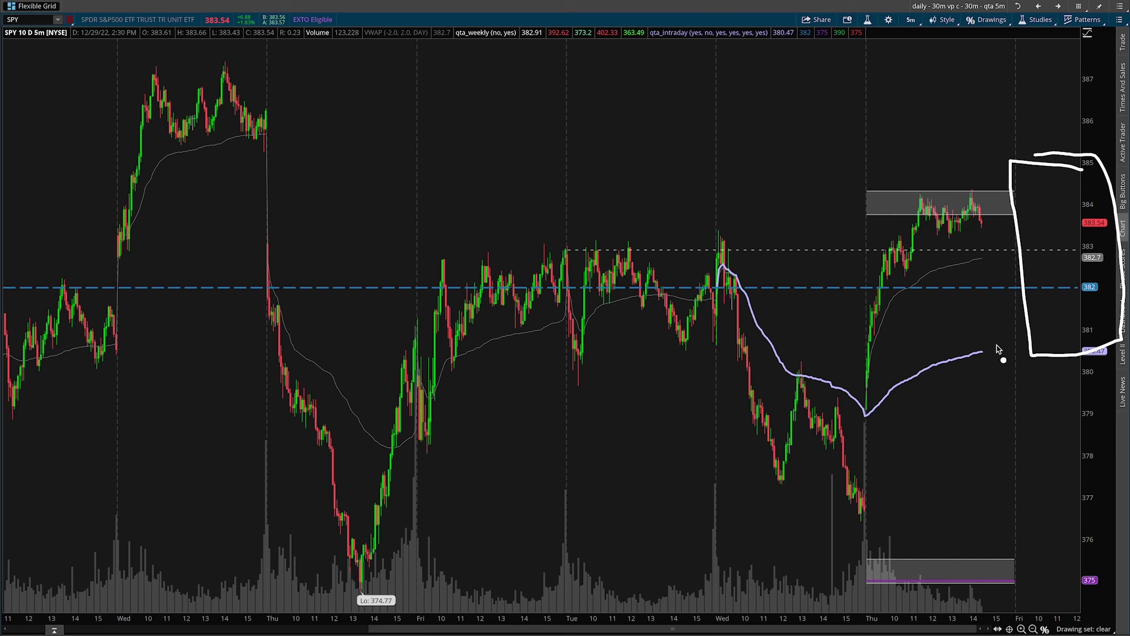
mouse_move(1039, 190)
left_mouse_down()
mouse_move(565, 231)
mouse_move(748, 351)
mouse_move(1063, 301)
mouse_move(918, 175)
mouse_move(896, 184)
left_mouse_up()
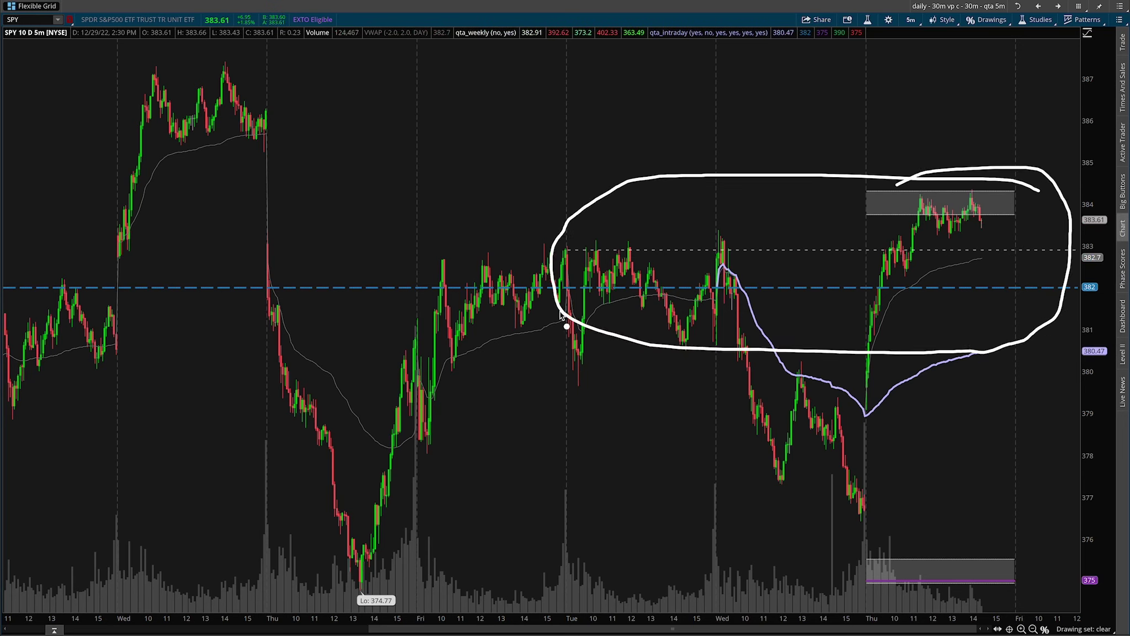
Mark the 375 level with an arrow, circle and written label, then erase them
mouse_move(749, 368)
left_mouse_down()
mouse_move(860, 514)
mouse_move(836, 507)
left_mouse_up()
mouse_move(1027, 566)
left_mouse_down()
mouse_move(1065, 587)
mouse_move(994, 550)
left_mouse_up()
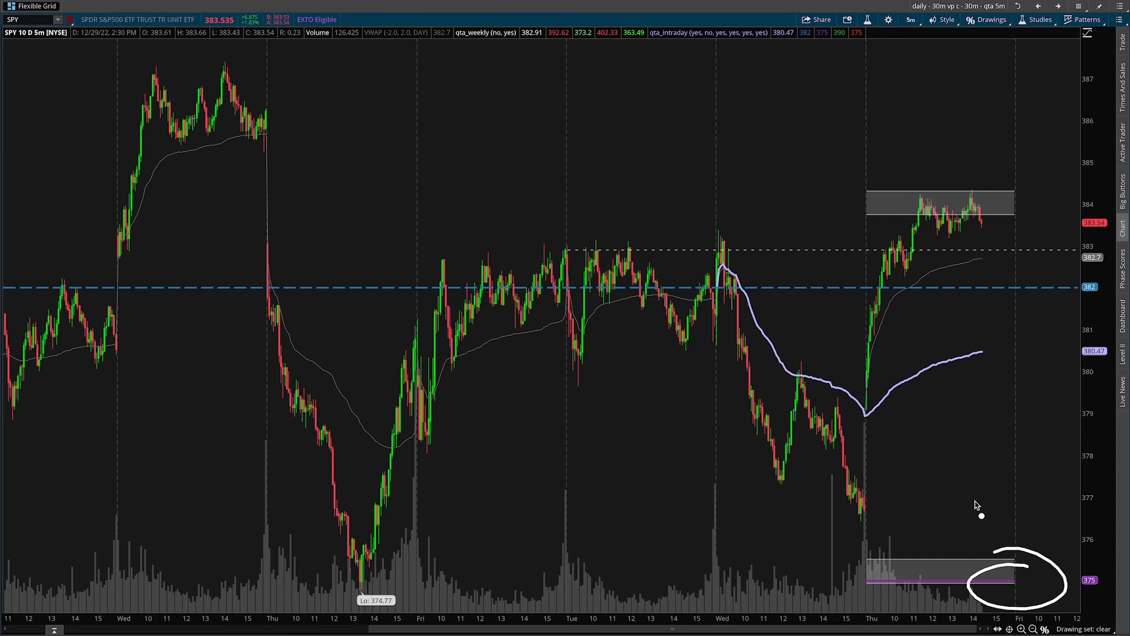
mouse_move(956, 459)
left_mouse_down()
mouse_move(1025, 479)
mouse_move(986, 495)
left_mouse_up()
mouse_move(1047, 448)
left_mouse_down()
mouse_move(1063, 461)
mouse_move(1045, 473)
left_mouse_up()
left_click_drag(1081, 437, 1071, 468)
left_click(1026, 578)
key("e")
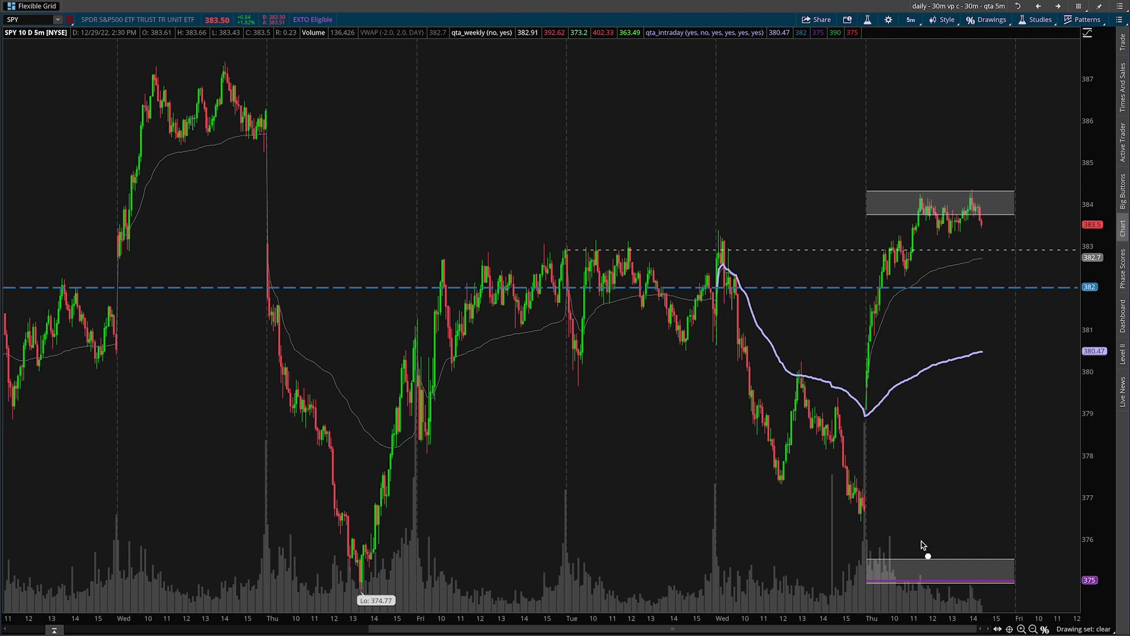
Draw a ?! note and an arrow on the chart, then clear both
left_click_drag(529, 407, 629, 475)
left_click_drag(689, 420, 691, 484)
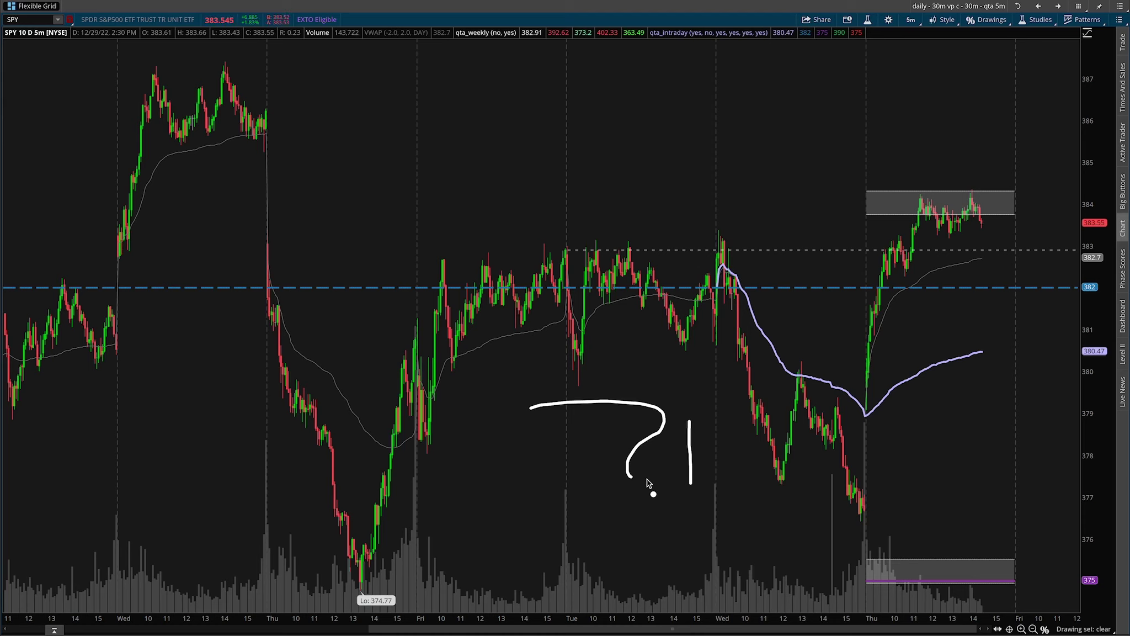
key("Escape")
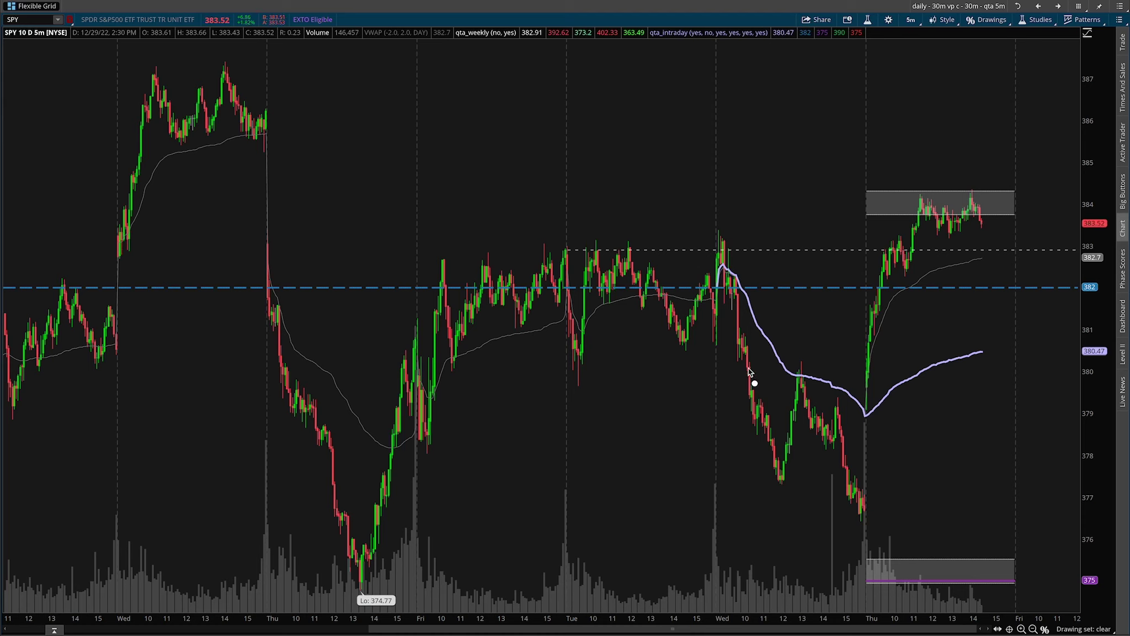
mouse_move(748, 372)
left_mouse_down()
mouse_move(882, 517)
mouse_move(883, 552)
left_mouse_up()
key("Escape")
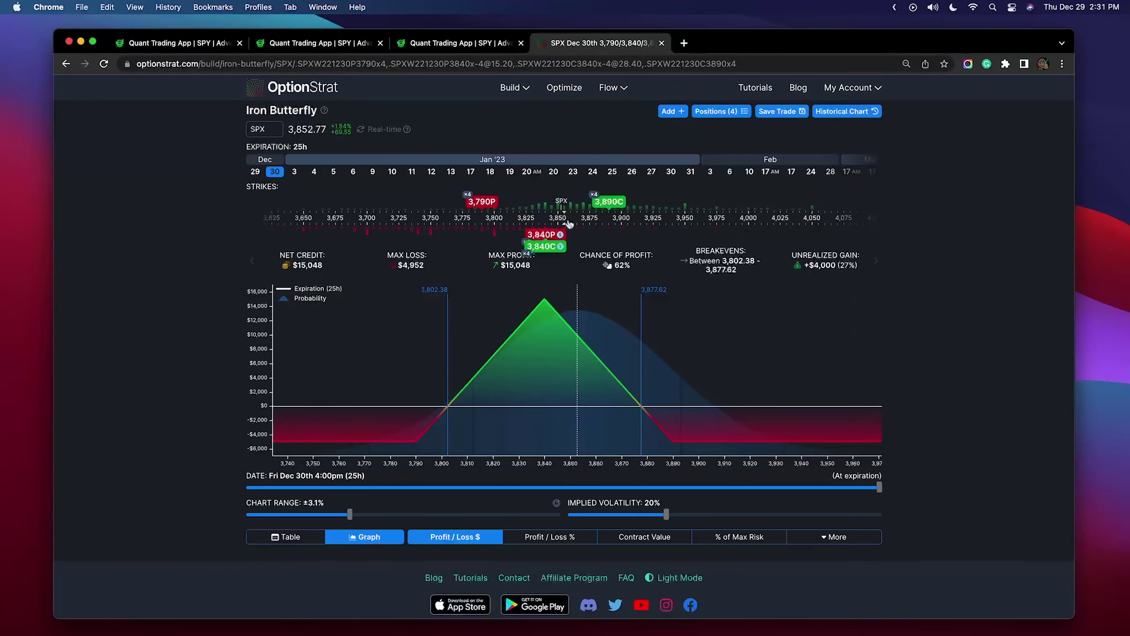
Reduce the iron butterfly's position size to 2 contracts
left_click(483, 203)
left_click(490, 247)
left_click(491, 247)
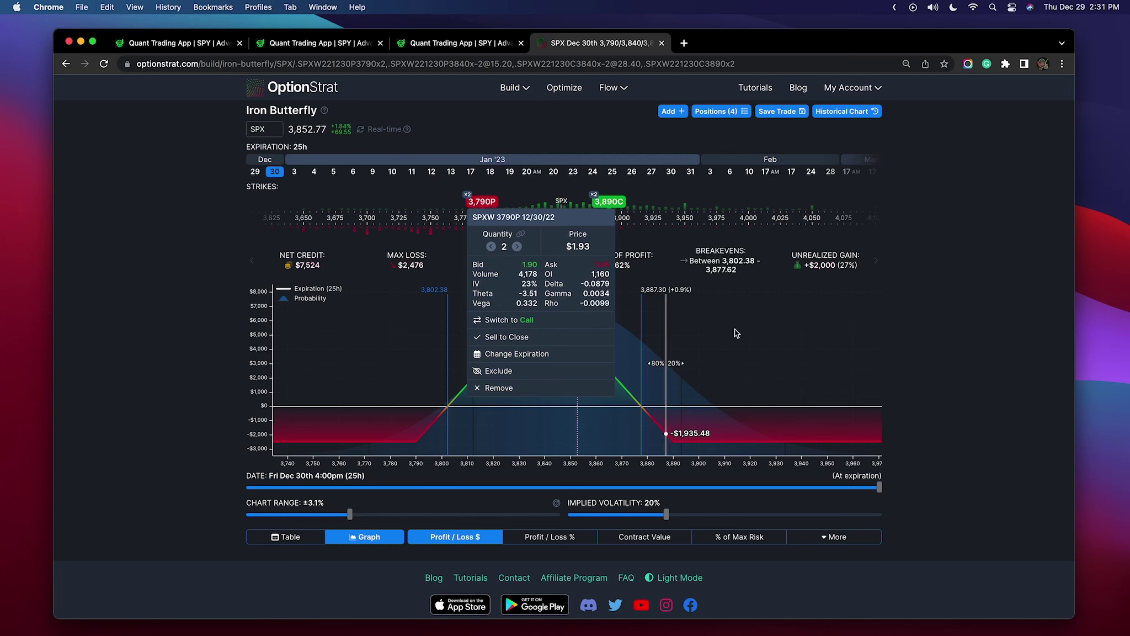
left_click(996, 425)
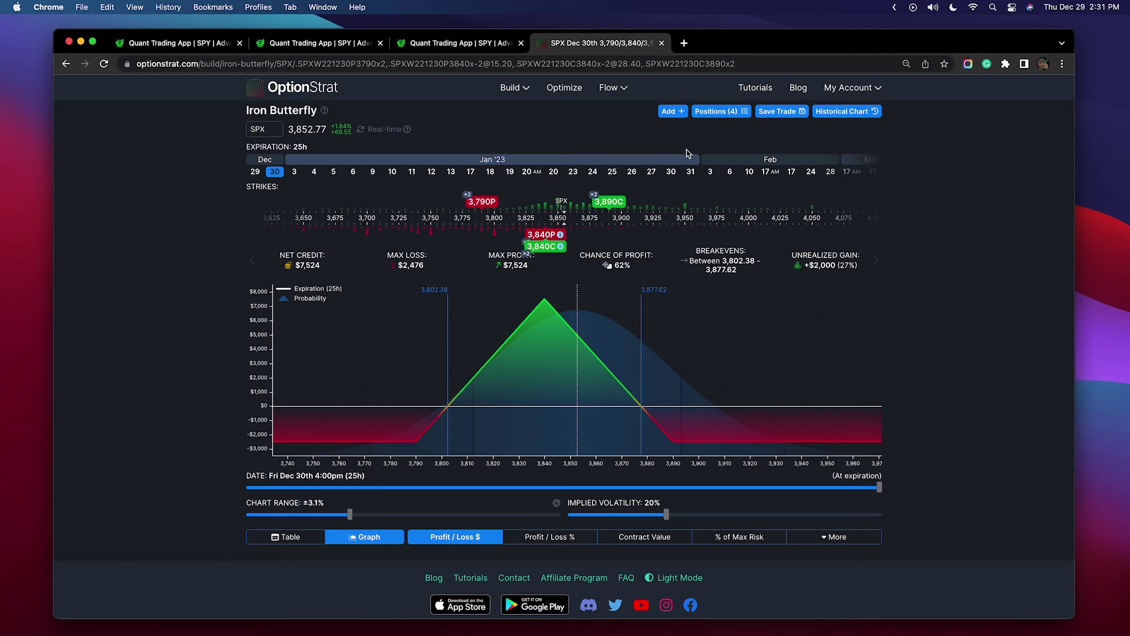
Open Saved Trades from the account menu and switch to its Saved Strategies tab
left_click(860, 87)
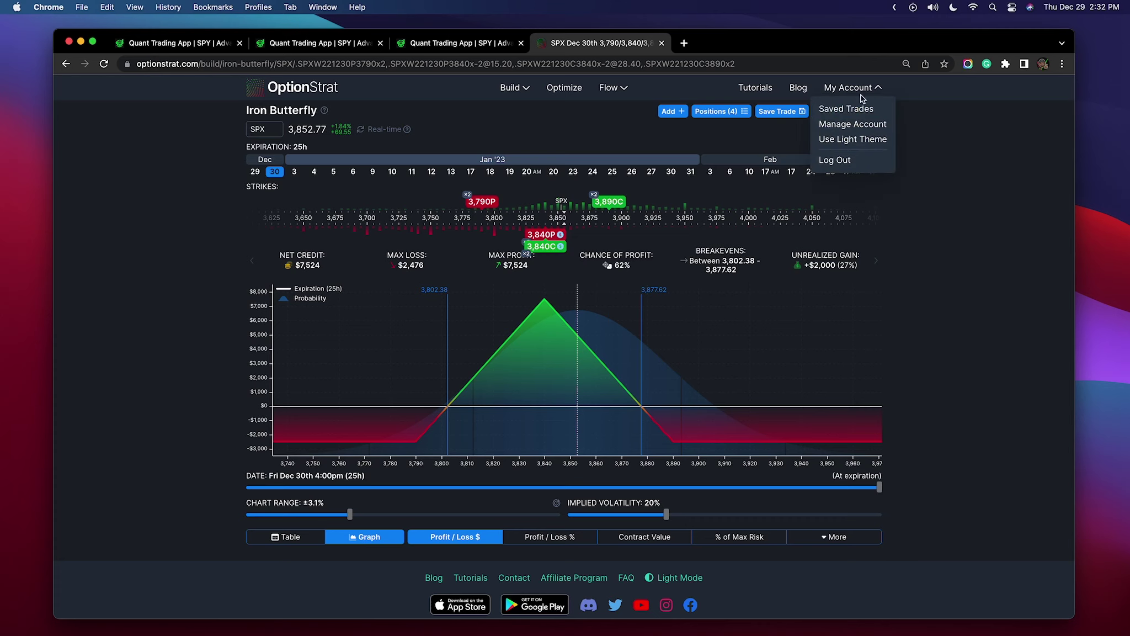
left_click(850, 108, "super")
left_click(856, 87)
left_click(739, 43)
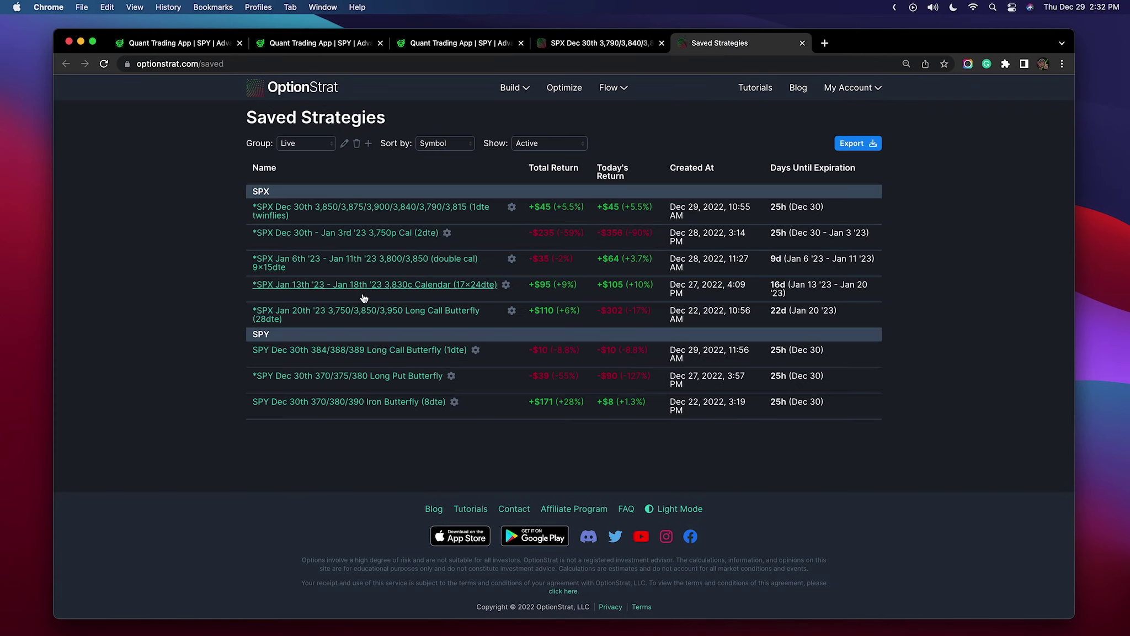
Open the saved SPY 370/380/390 Iron Butterfly, widen Chart Range to ±4.3%, and size it to 4 contracts
left_click(422, 401)
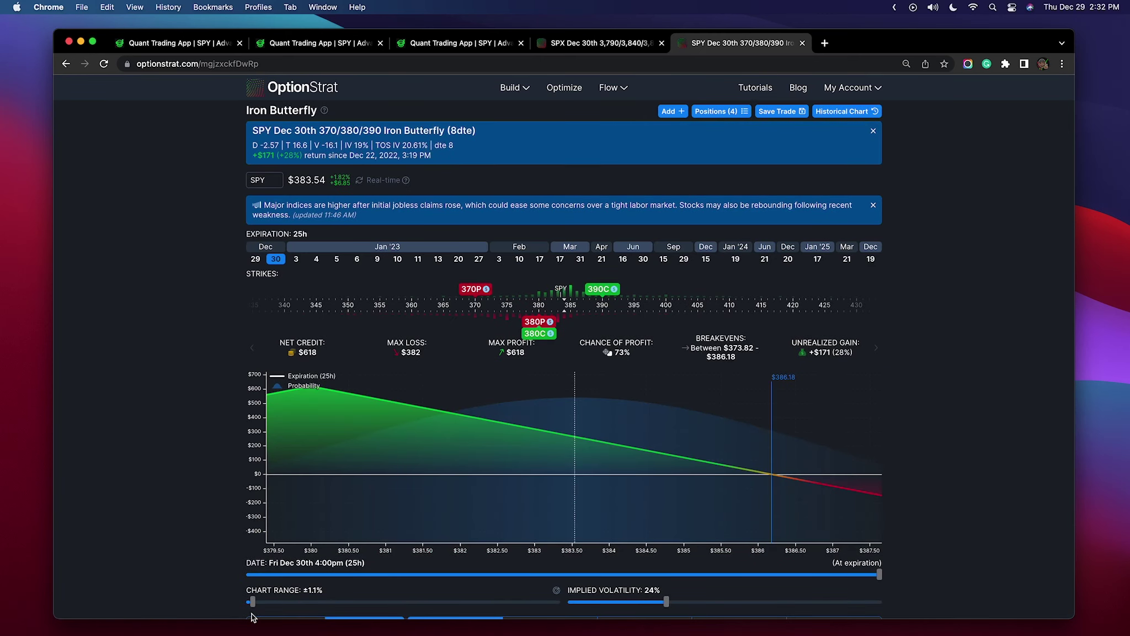
left_click_drag(248, 600, 403, 602)
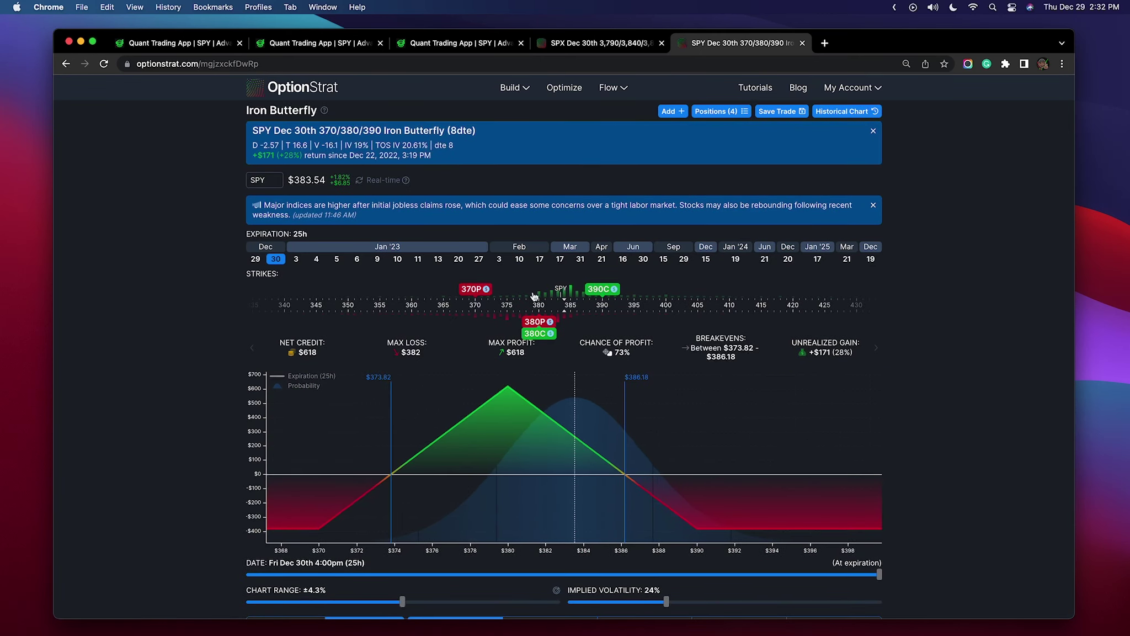
left_click(602, 290)
left_click(637, 334)
left_click(636, 334)
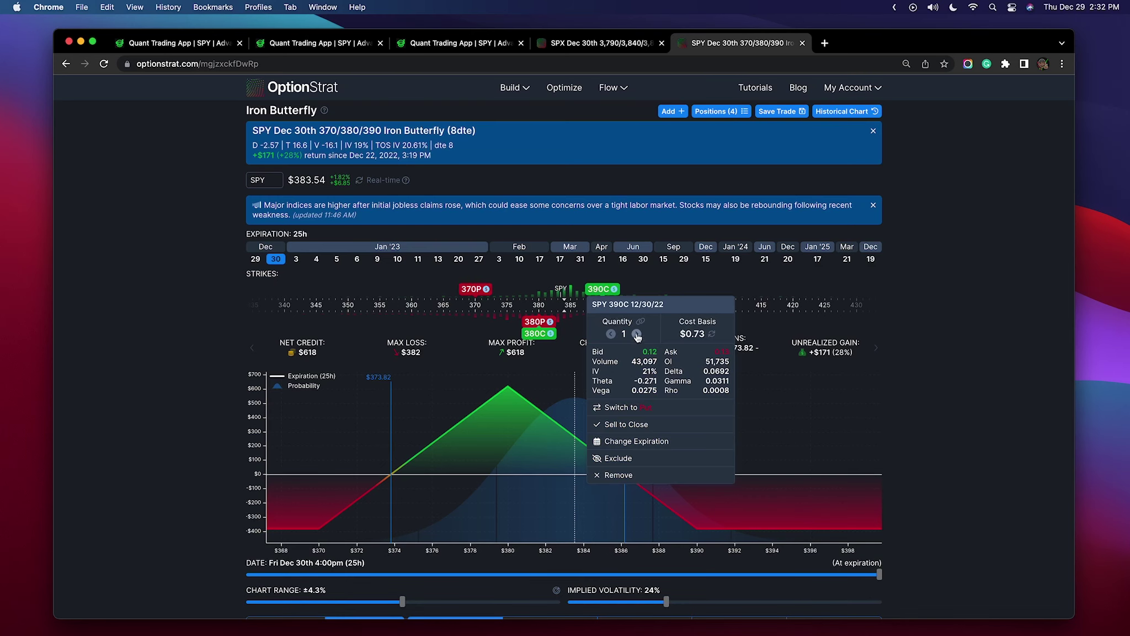
left_click(636, 333)
left_click(985, 460)
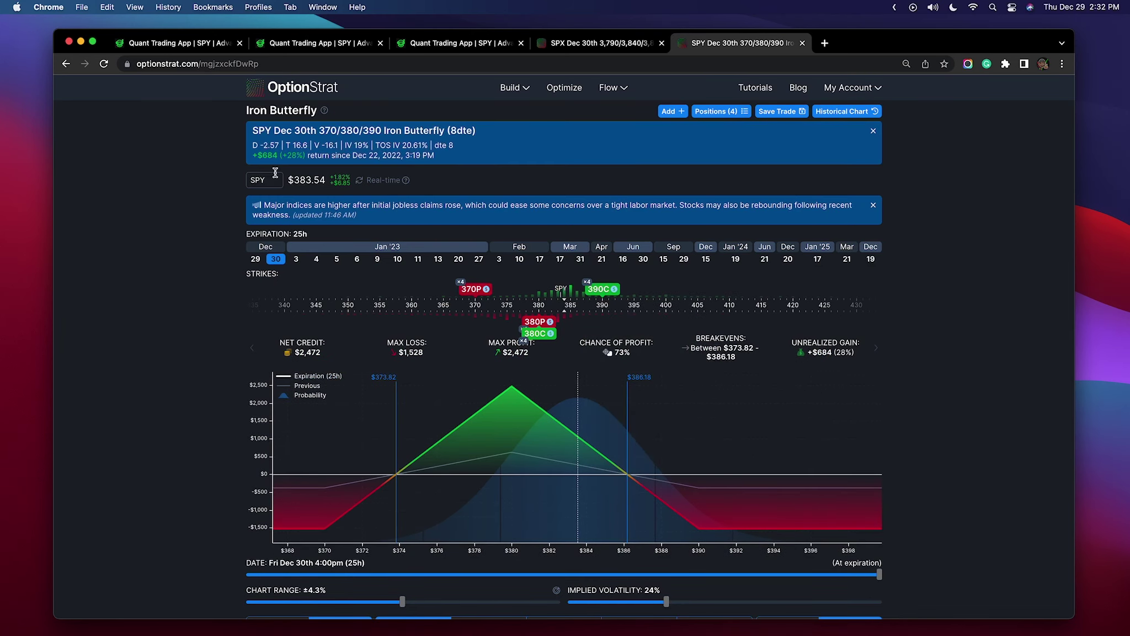
scroll(587, 476, "down", 1)
scroll(294, 183, "up", 1)
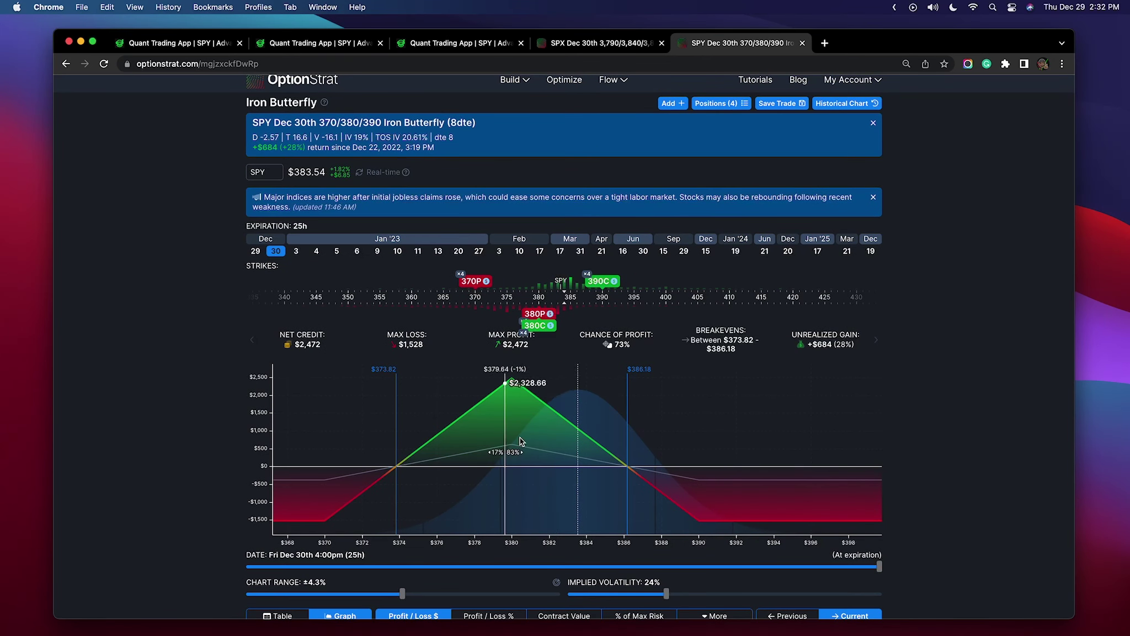
Reduce the SPY iron butterfly to 2 contracts per leg
left_click(597, 280)
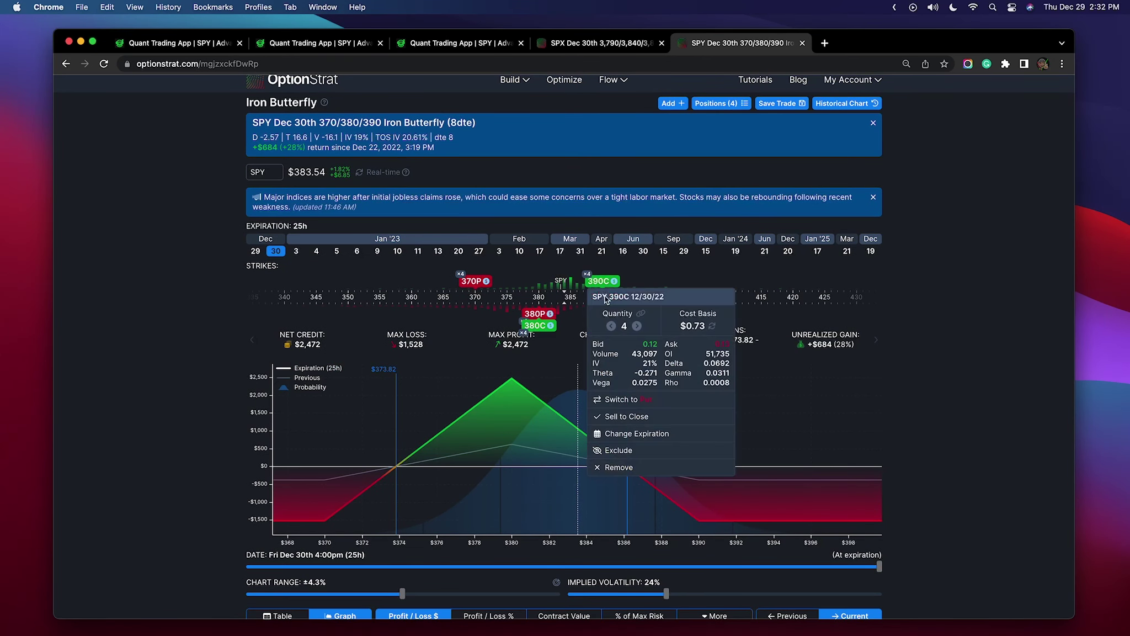
left_click(610, 326)
left_click(611, 326)
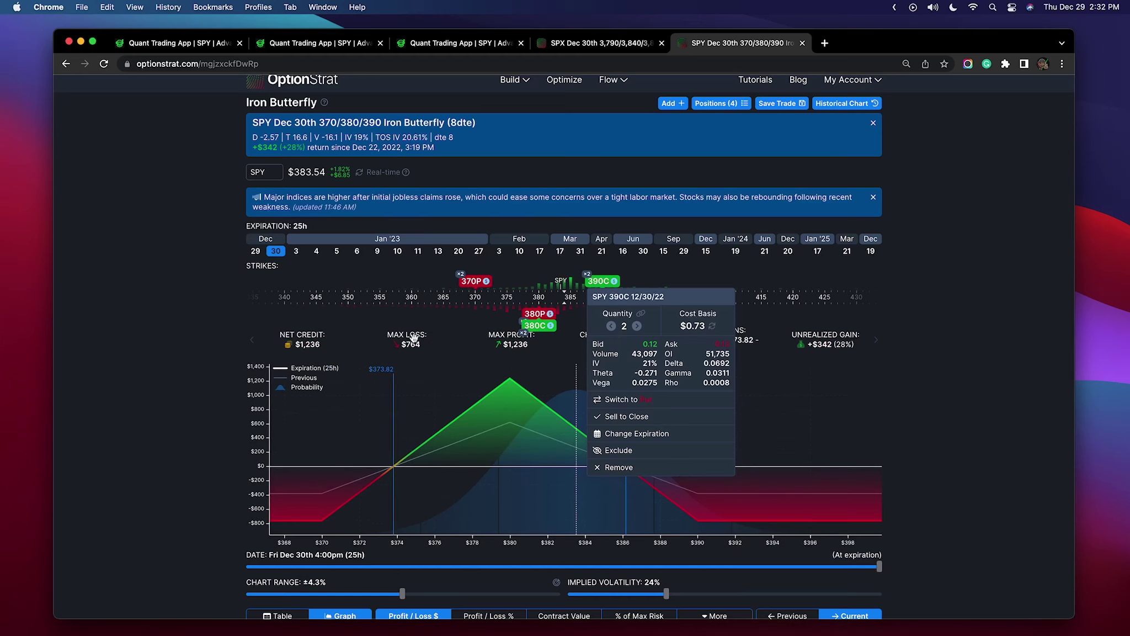
left_click(452, 447)
In Discord's head traders' notes channel, view the current GEX profile table image enlarged
key("super+Tab")
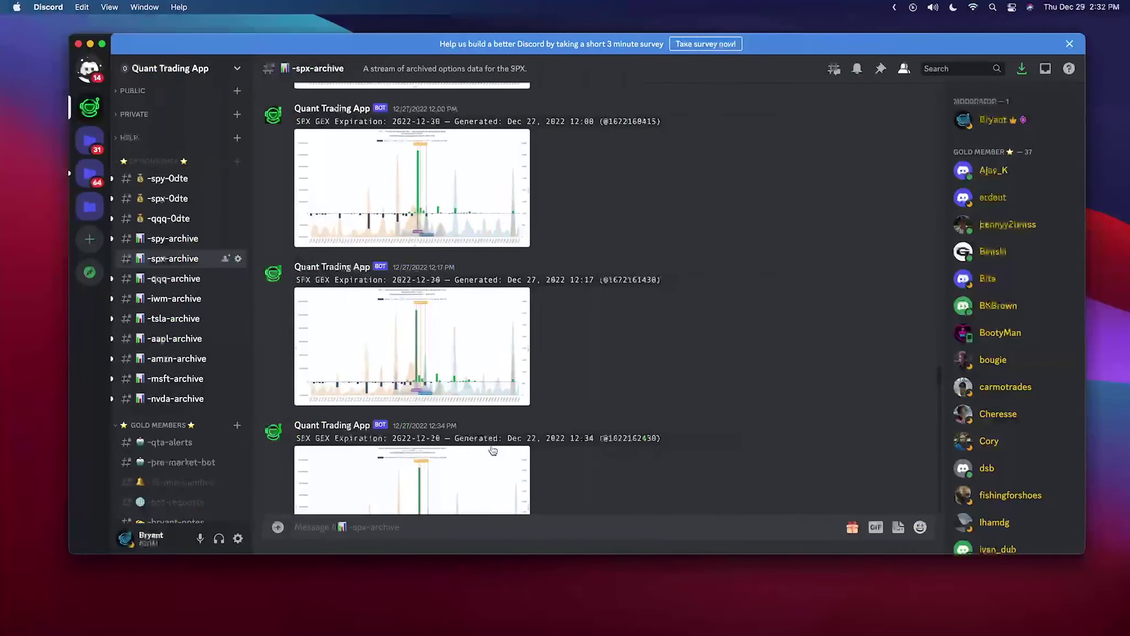
mouse_move(428, 142)
left_mouse_down()
mouse_move(389, 166)
mouse_move(407, 176)
left_mouse_up()
scroll(188, 353, "down", 5)
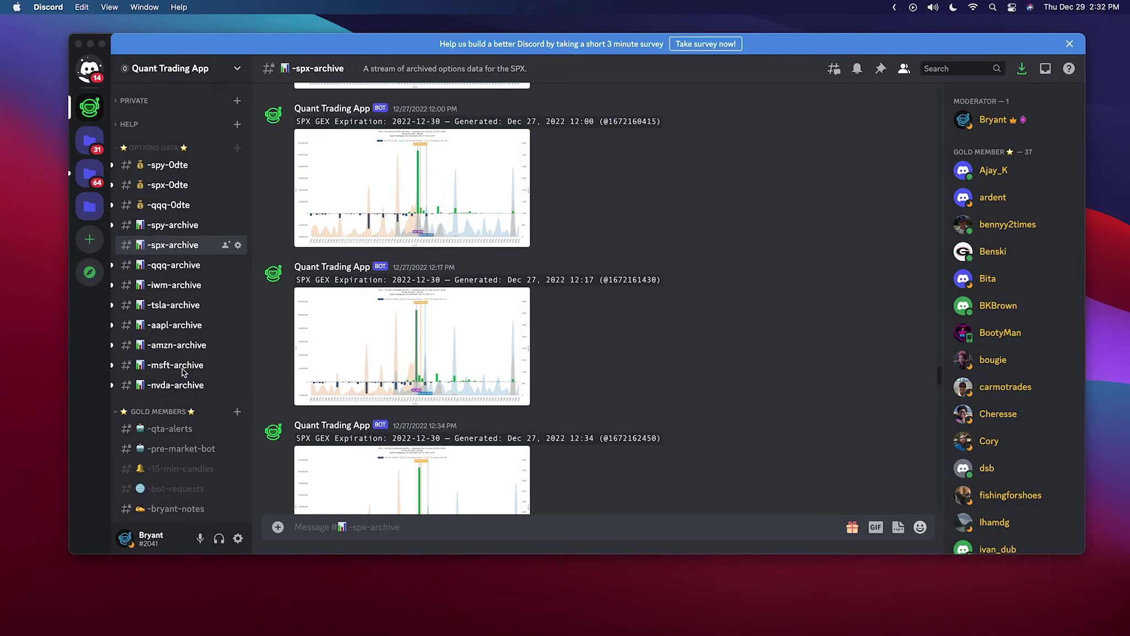
left_click(181, 422)
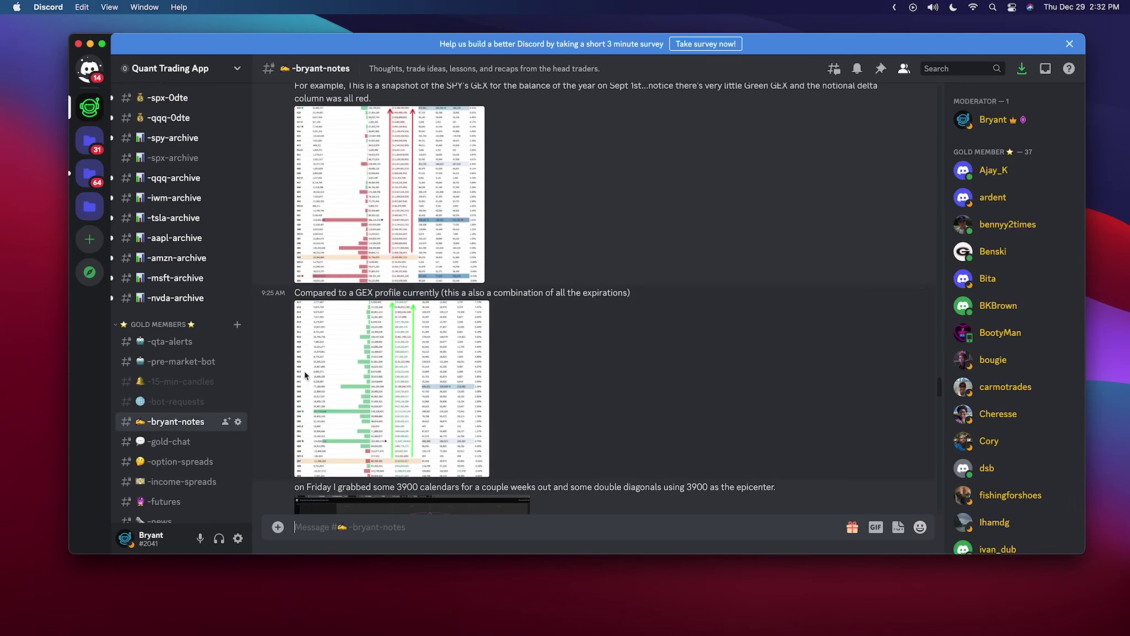
scroll(410, 275, "down", 6)
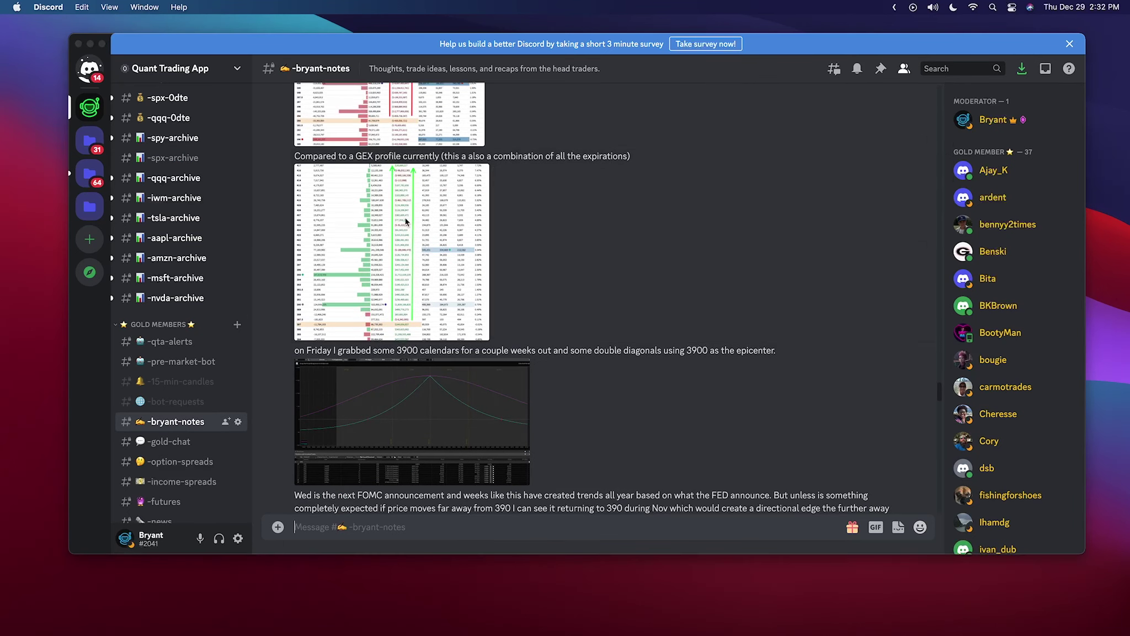
mouse_move(411, 198)
left_mouse_down()
mouse_move(419, 293)
mouse_move(411, 202)
left_mouse_up()
scroll(415, 237, "down", 3)
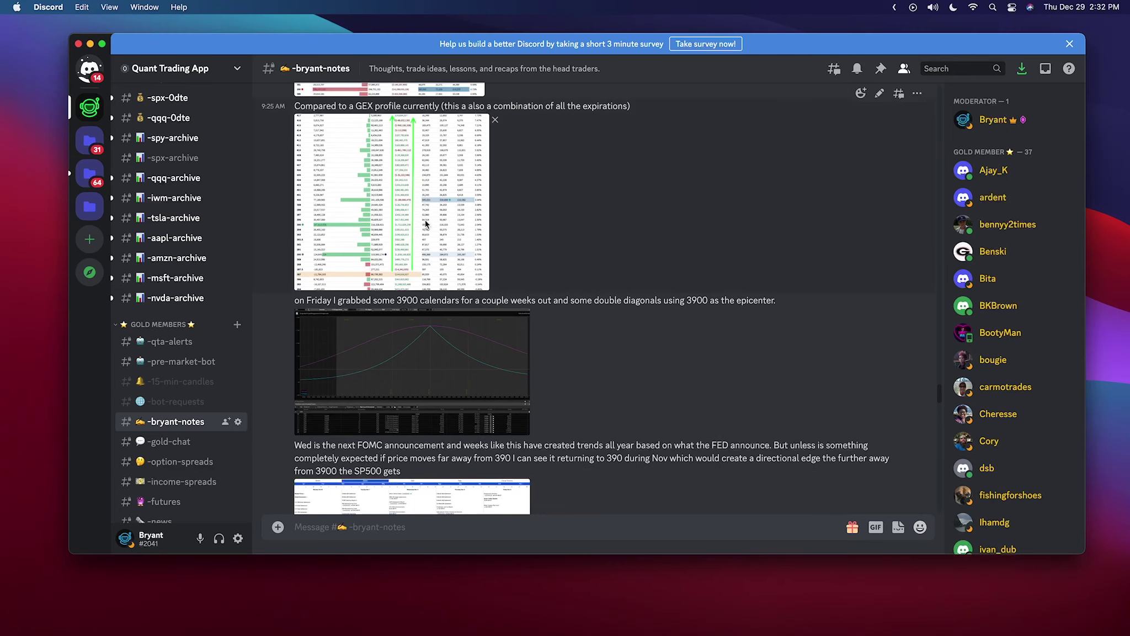
left_click(423, 224)
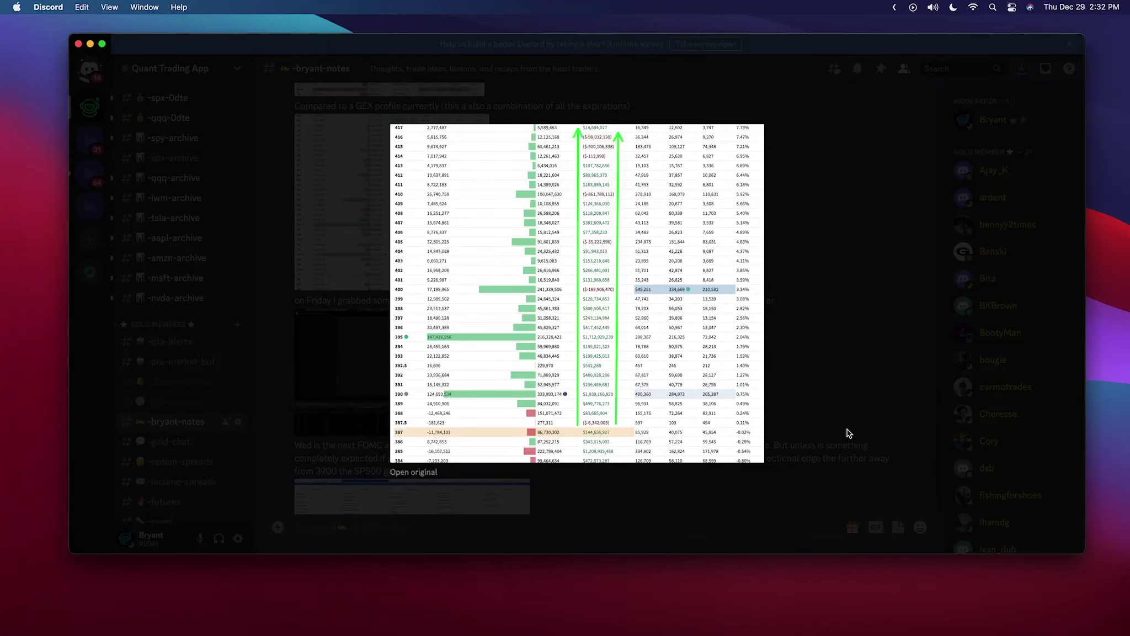
left_click(884, 447)
Enlarge and inspect the attached SPY GEX snapshot
scroll(628, 369, "down", 10)
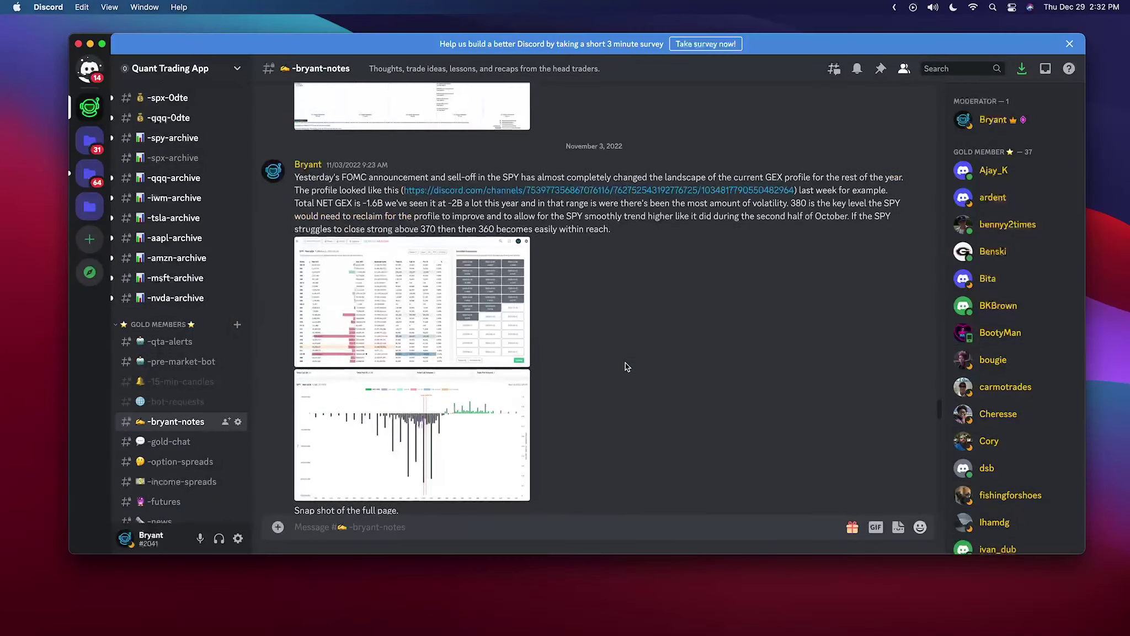
scroll(628, 368, "down", 10)
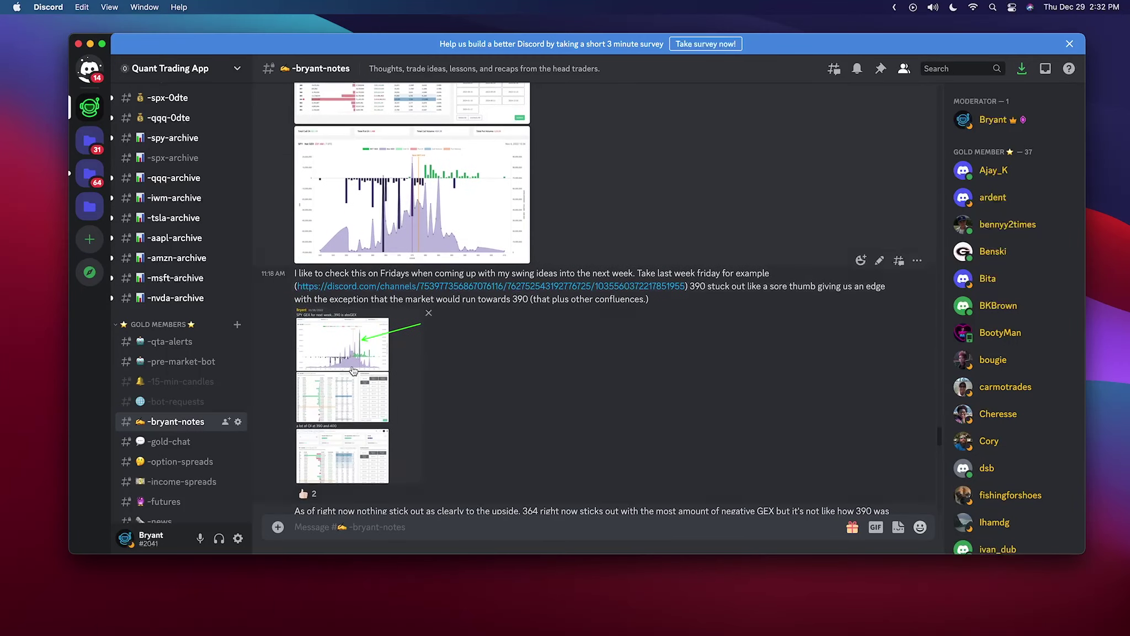
left_click(353, 370)
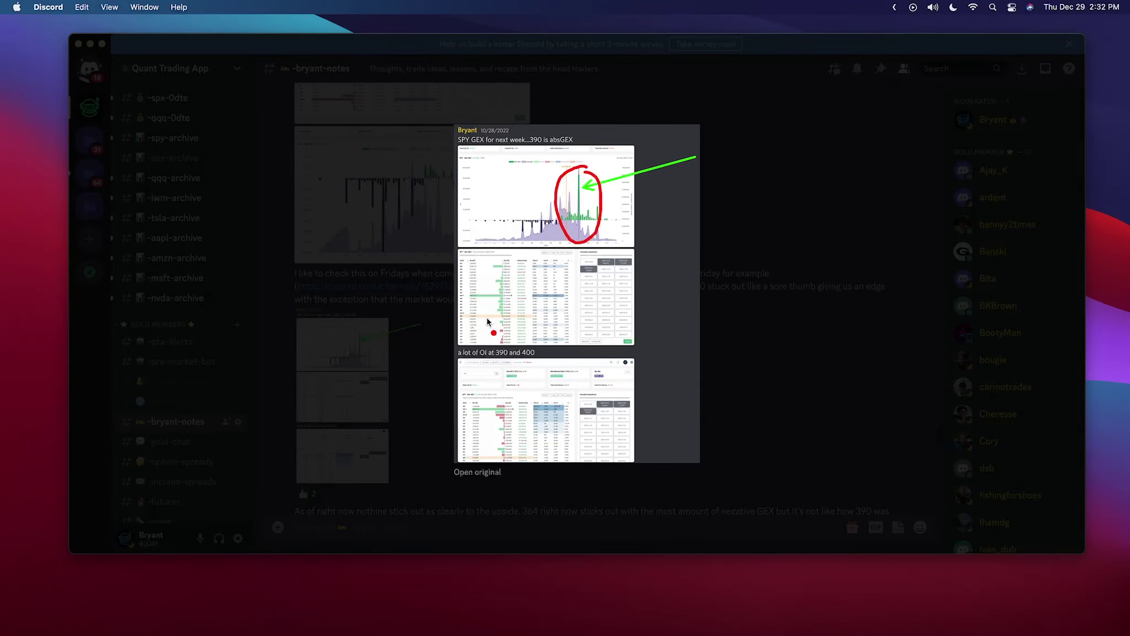
mouse_move(498, 287)
left_mouse_down()
mouse_move(452, 297)
mouse_move(518, 302)
left_mouse_up()
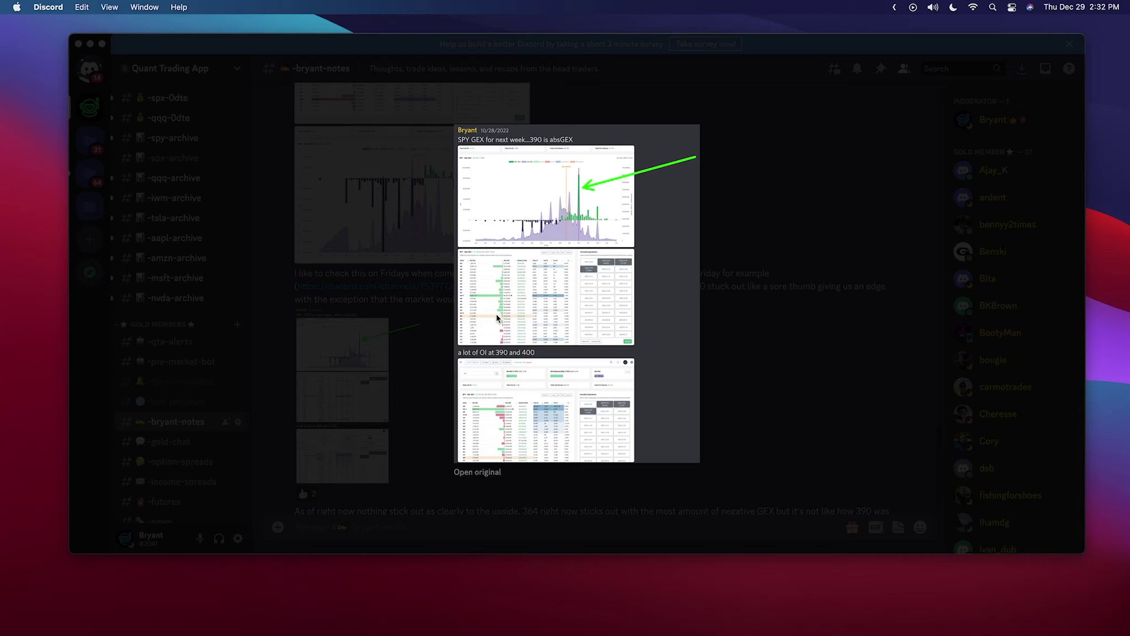
mouse_move(456, 302)
left_mouse_down()
mouse_move(476, 291)
mouse_move(463, 305)
left_mouse_up()
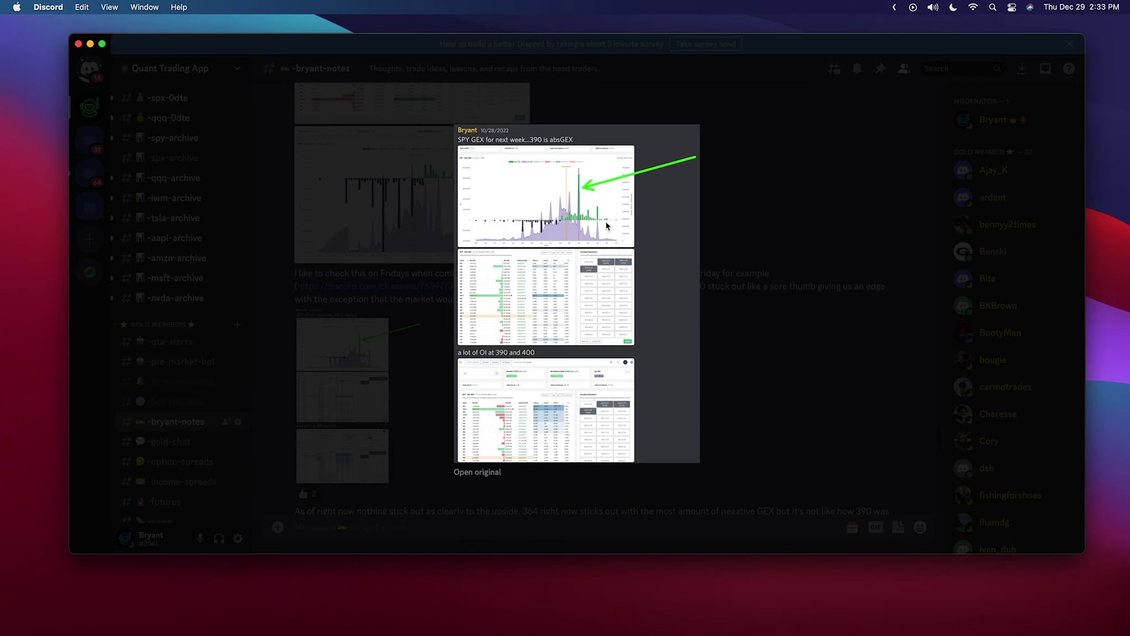
left_click(870, 236)
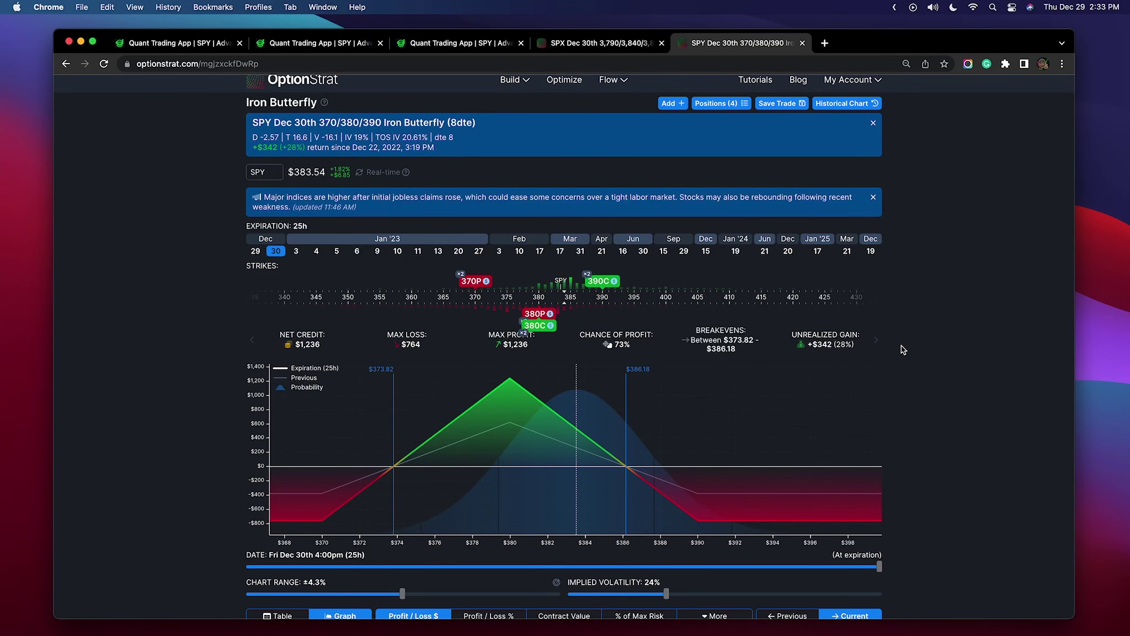
Open the -gold-chat channel and enlarge the SPY open-interest GEX chart
key("ctrl+Right")
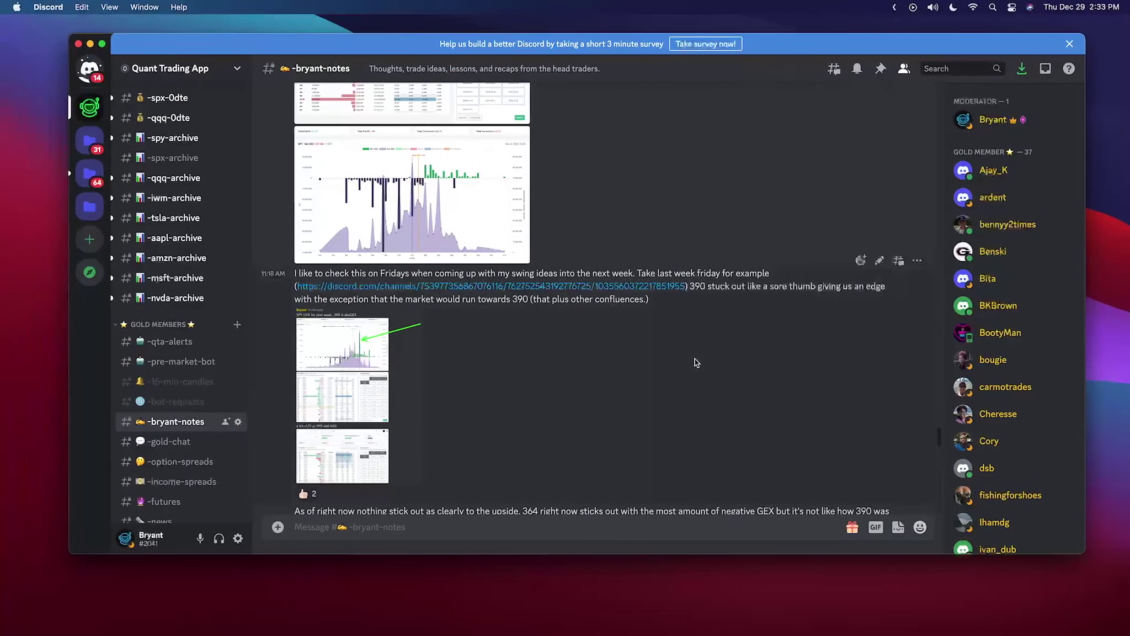
scroll(165, 361, "down", 2)
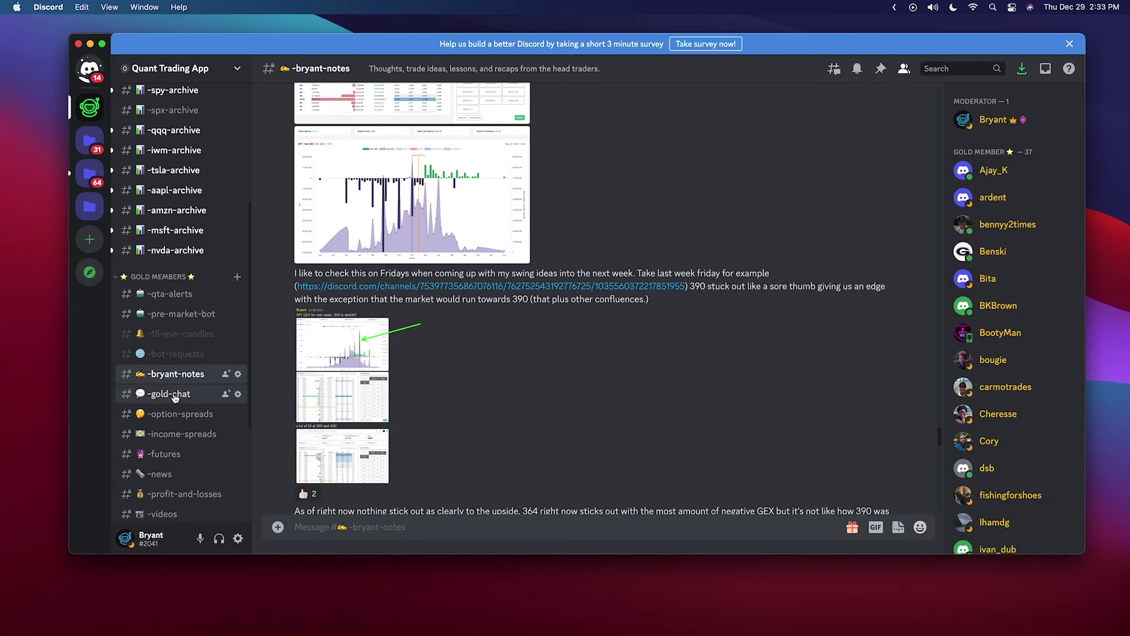
left_click(172, 395)
scroll(605, 357, "up", 2)
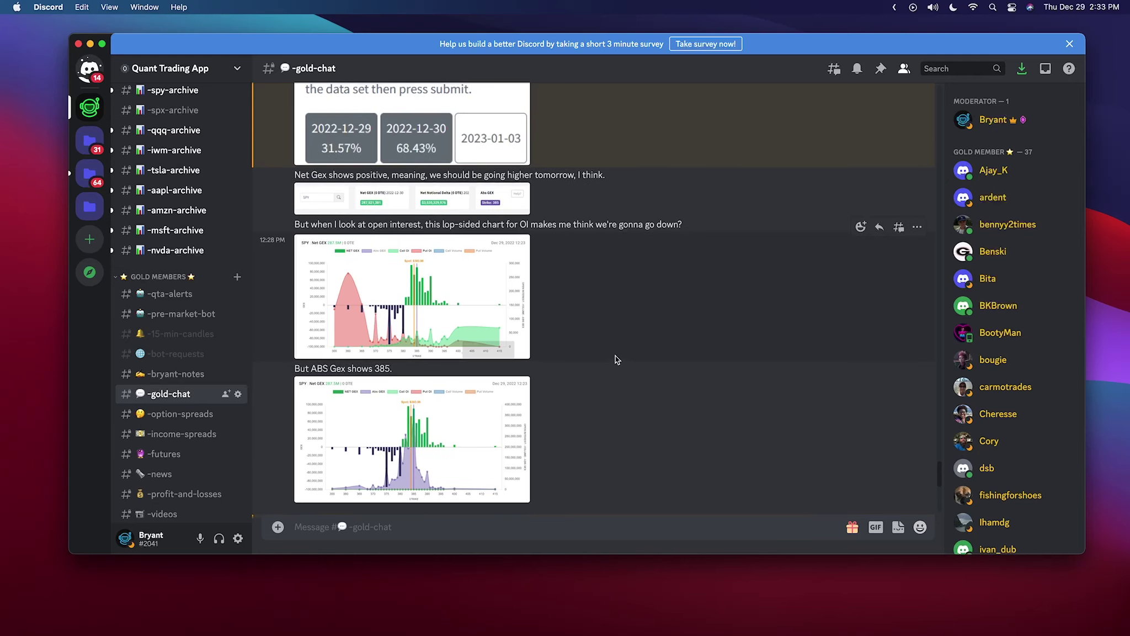
left_click(419, 308)
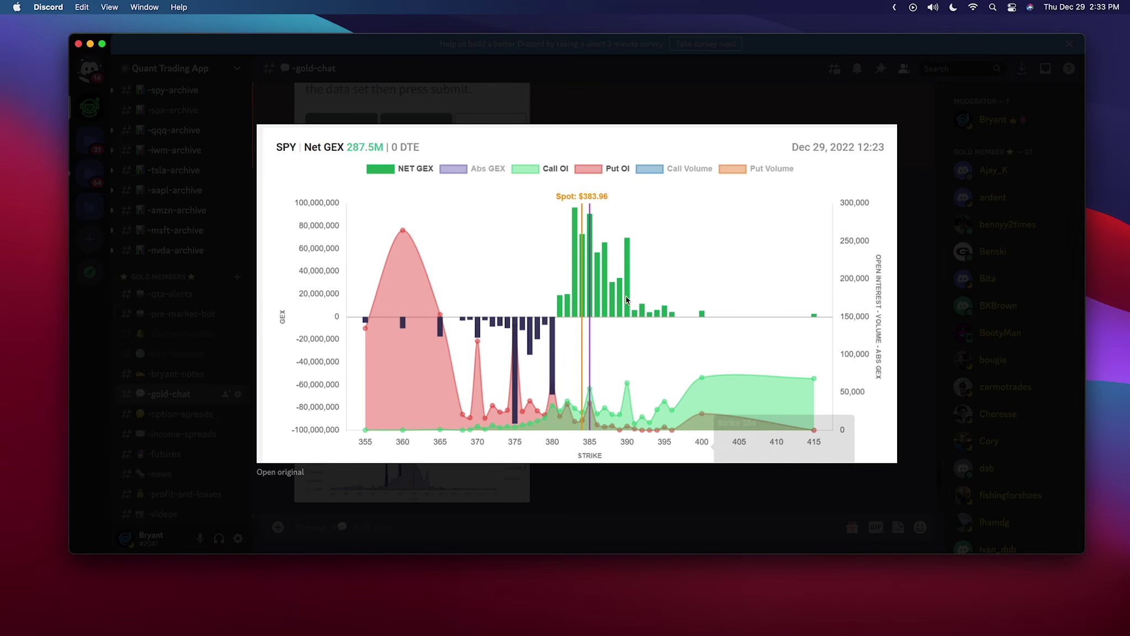
key("super+Tab")
Open the archived SPY GEX graphs page in a new tab and switch to it
left_click(191, 44)
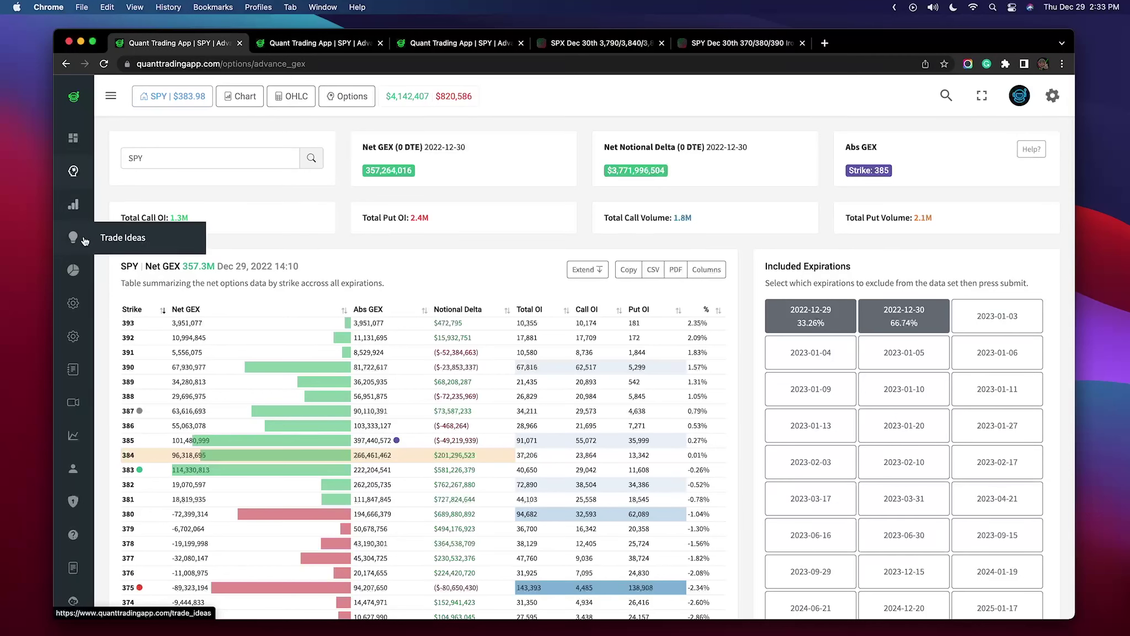
mouse_move(83, 269)
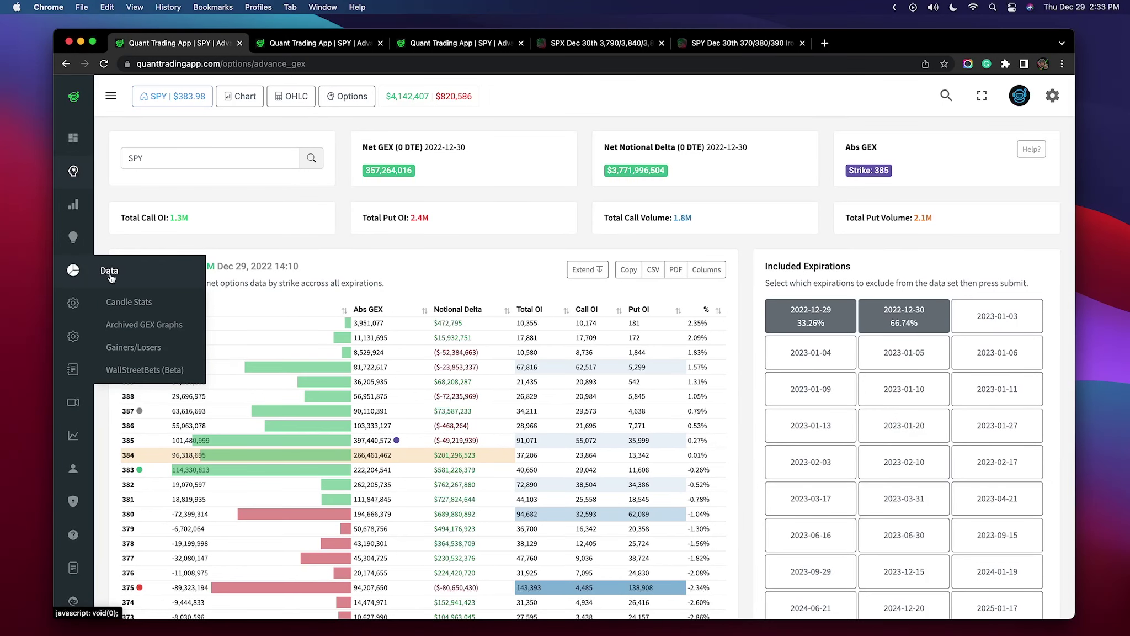
left_click(144, 335, "super")
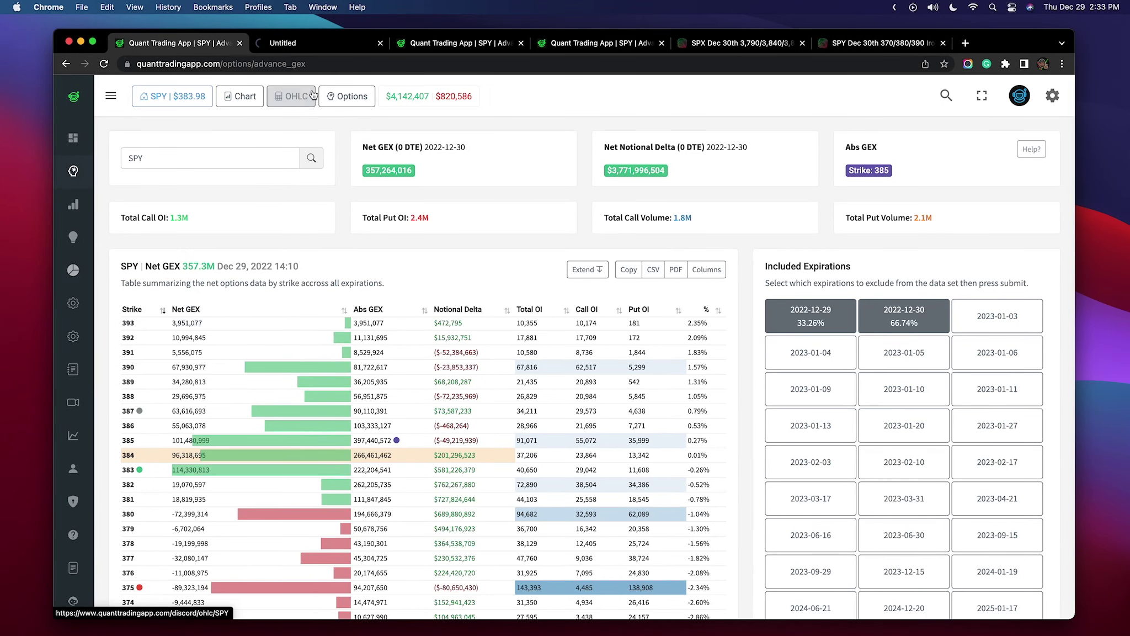
left_click(325, 46)
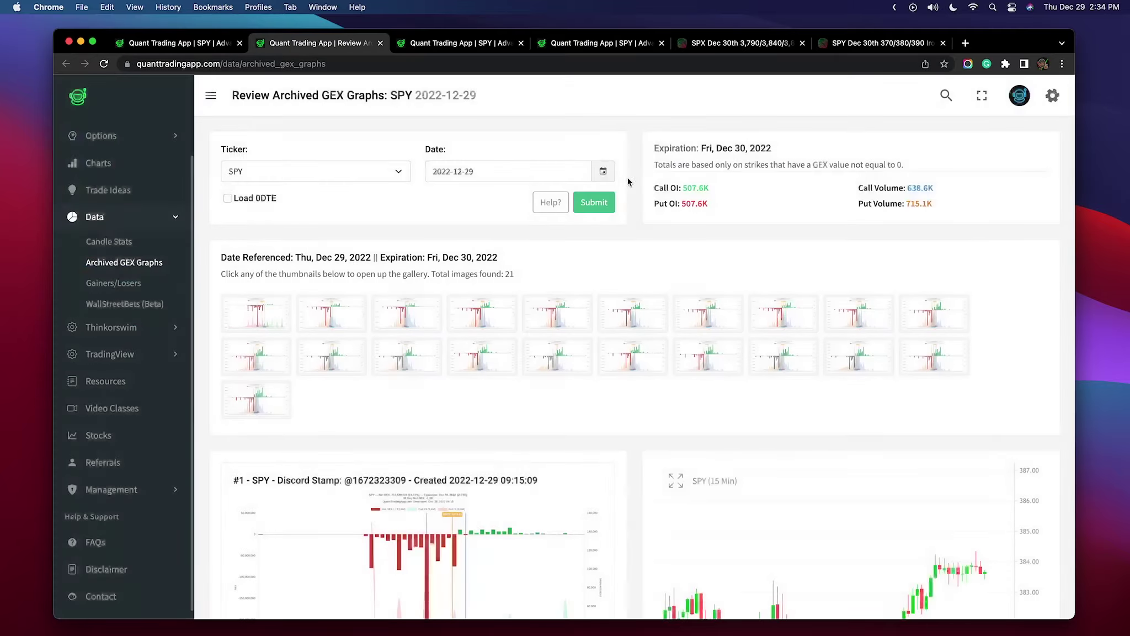
Try the archive date's month picker, dismiss it, and reopen the December 2022 calendar
left_click(496, 171)
left_click(505, 200)
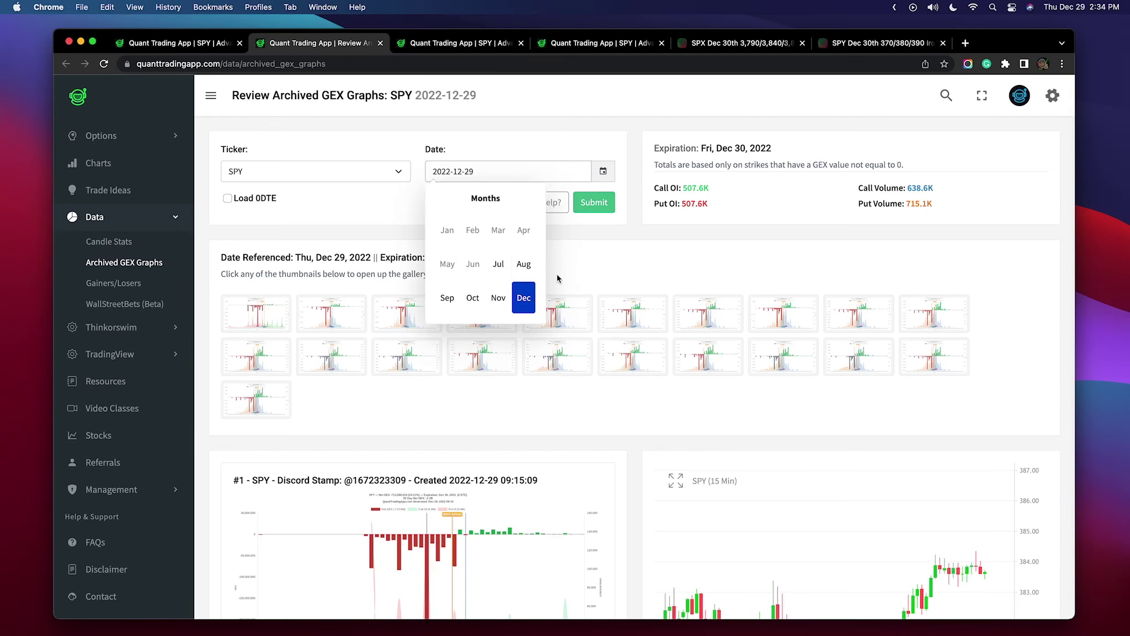
left_click(597, 267)
scroll(598, 281, "down", 5)
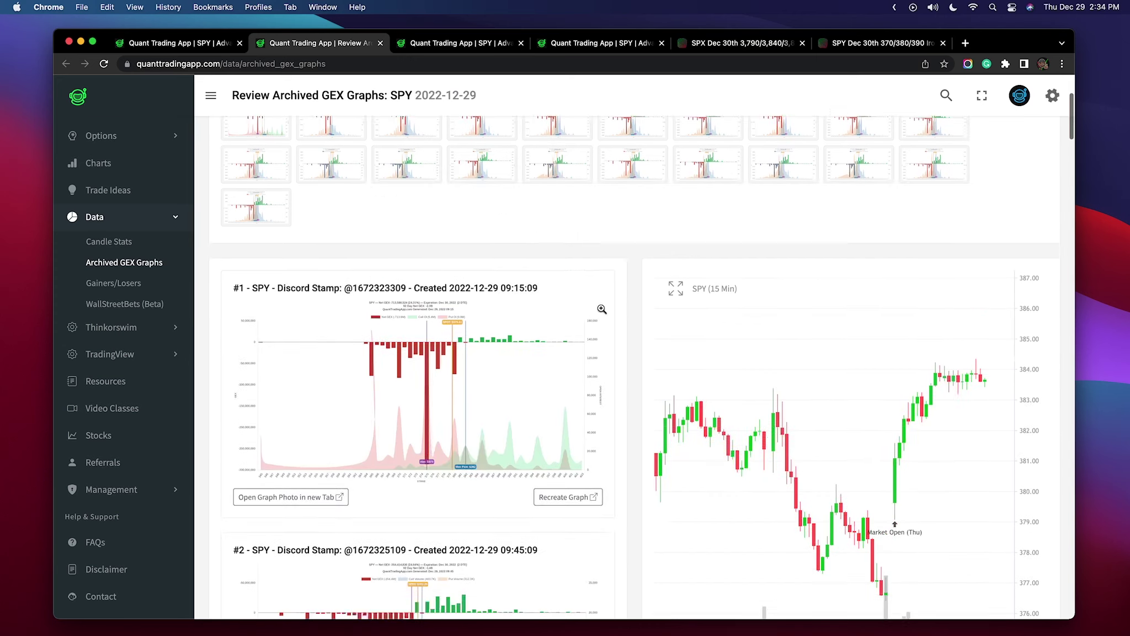
scroll(493, 303, "up", 5)
left_click(497, 171)
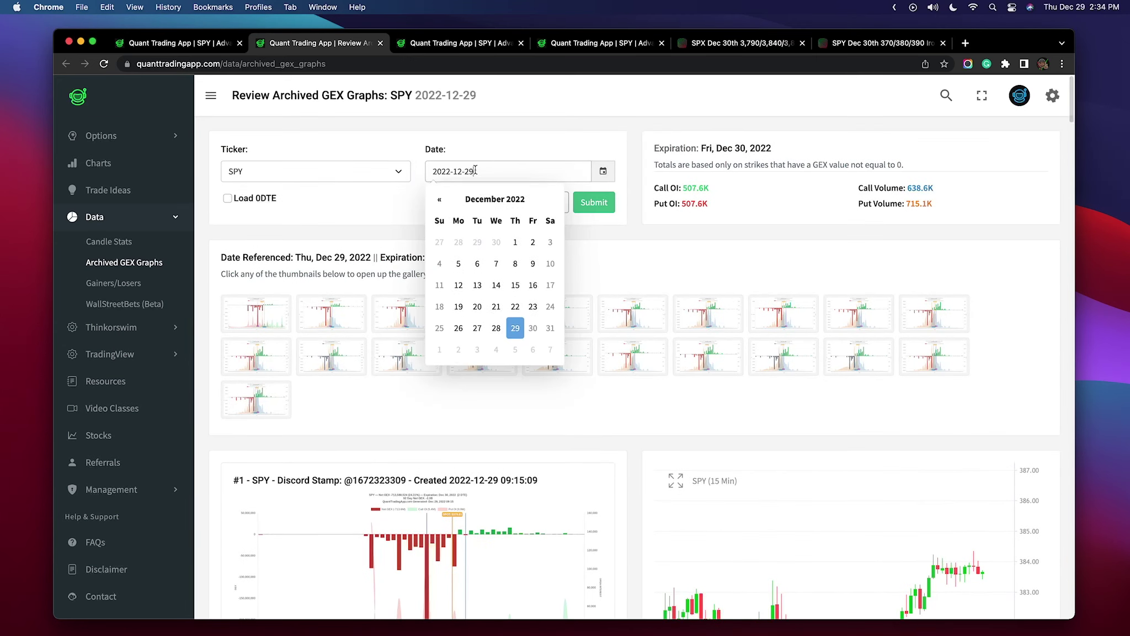
Submit December 20, 2022 and scroll through the archived SPY GEX graphs it loads
left_click(469, 305)
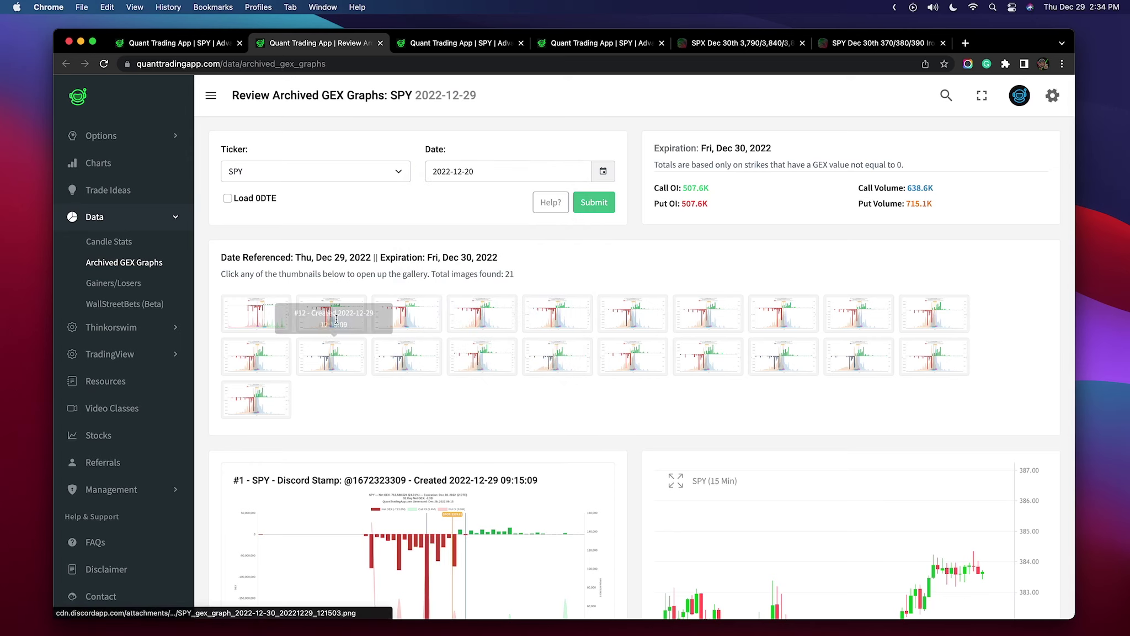
left_click(581, 200)
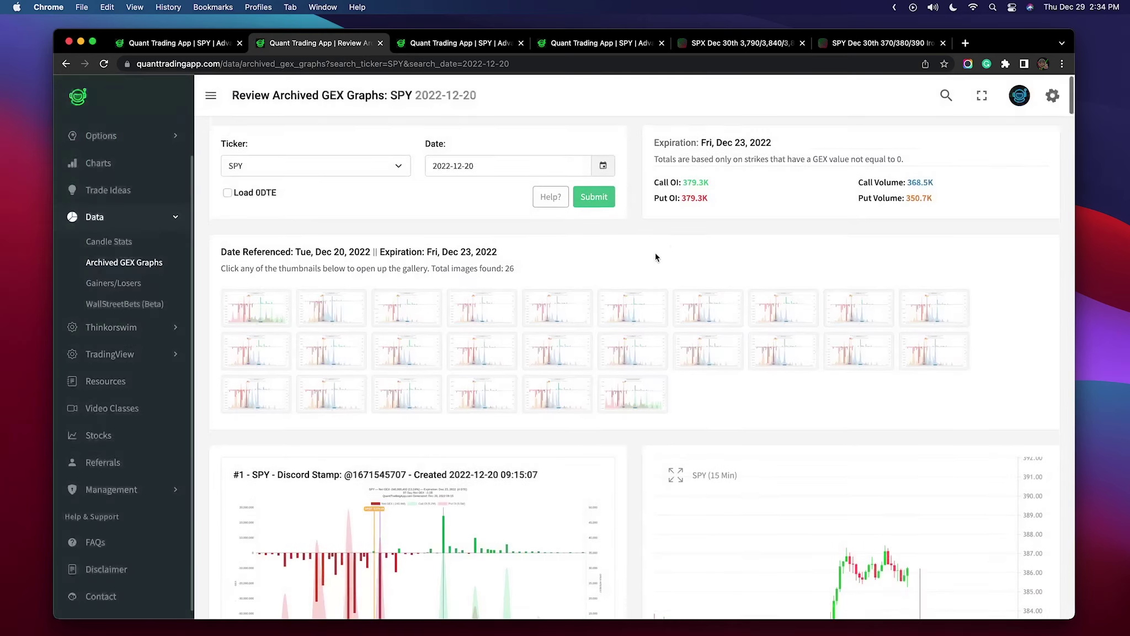
scroll(637, 237, "down", 2)
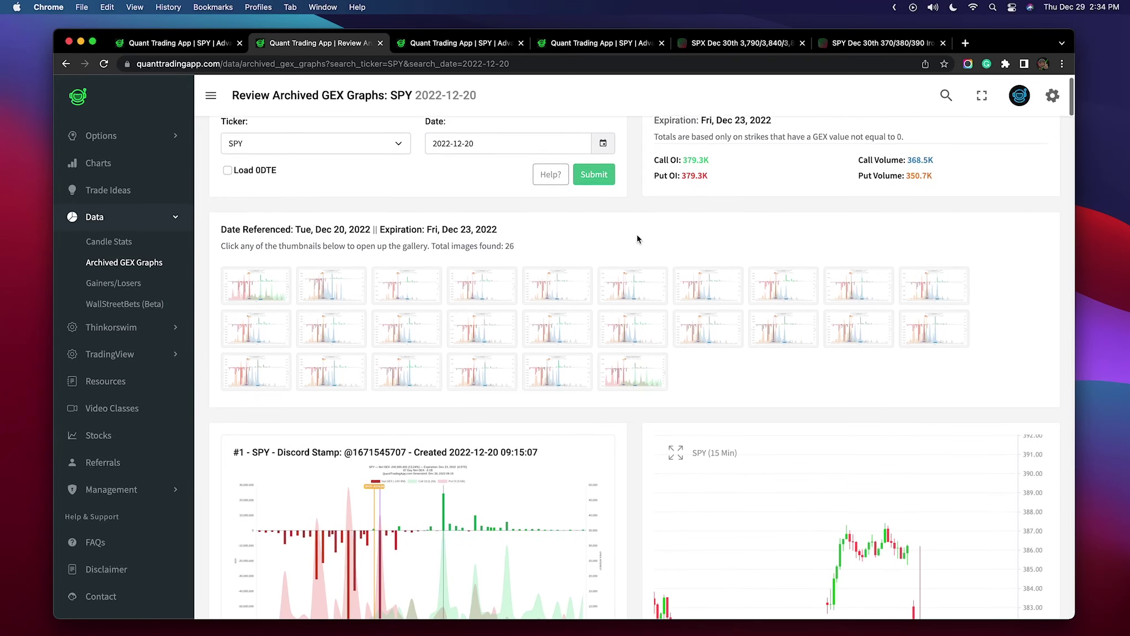
scroll(638, 238, "down", 5)
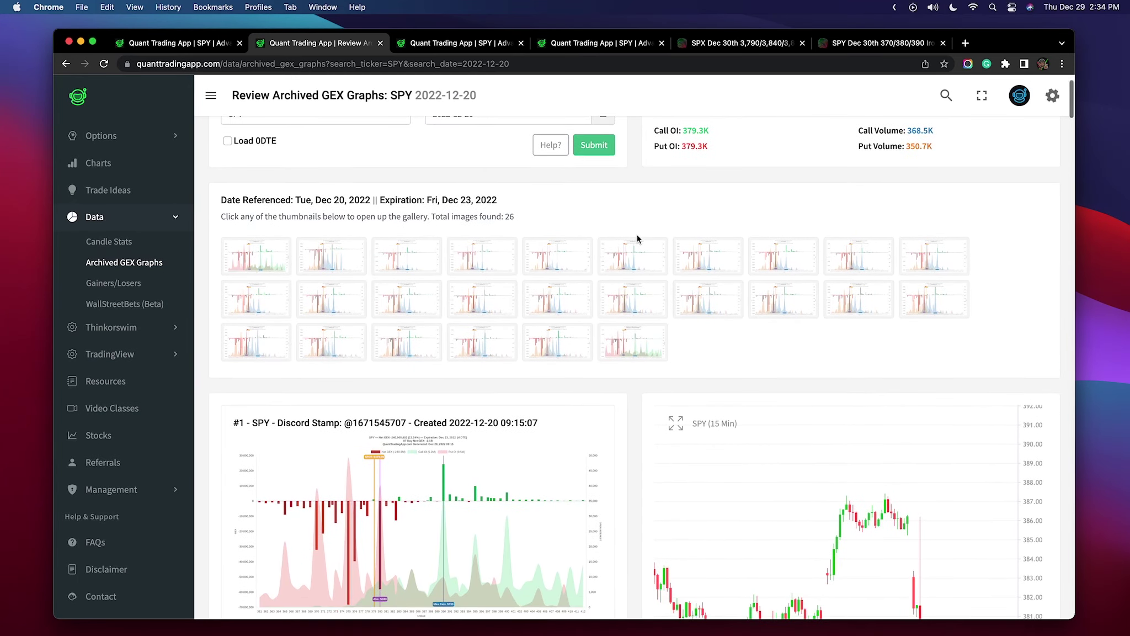
scroll(635, 239, "down", 5)
scroll(634, 240, "up", 9)
scroll(630, 229, "up", 5)
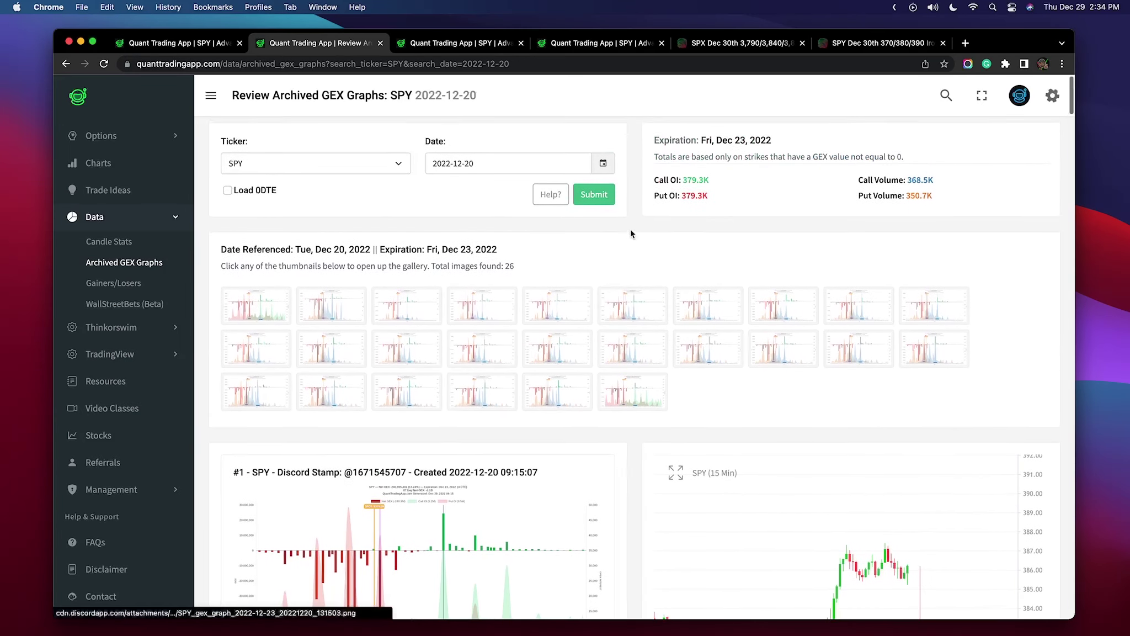
scroll(634, 264, "down", 6)
scroll(634, 264, "down", 3)
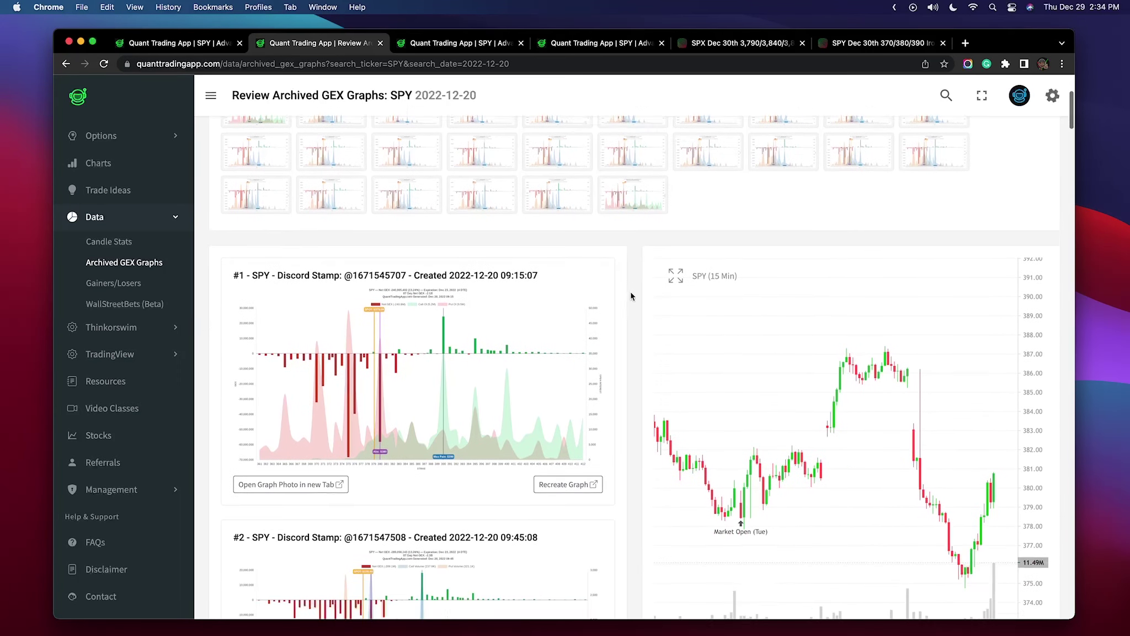
scroll(633, 286, "up", 5)
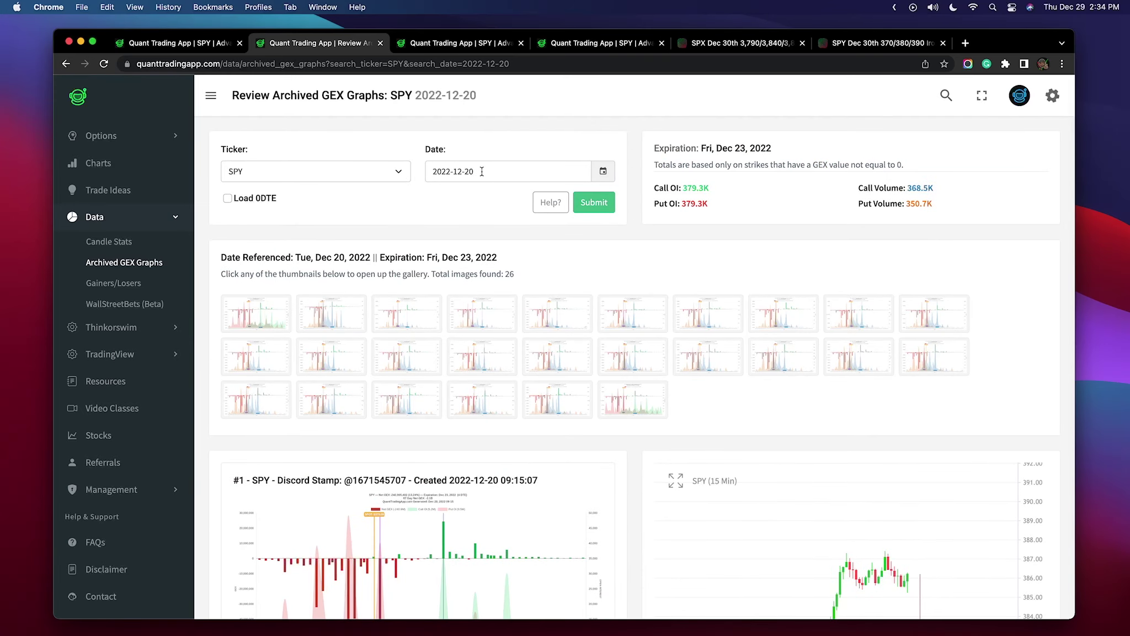
View graph #1 from December 20 enlarged, then close it
left_click(482, 171)
scroll(572, 318, "down", 4)
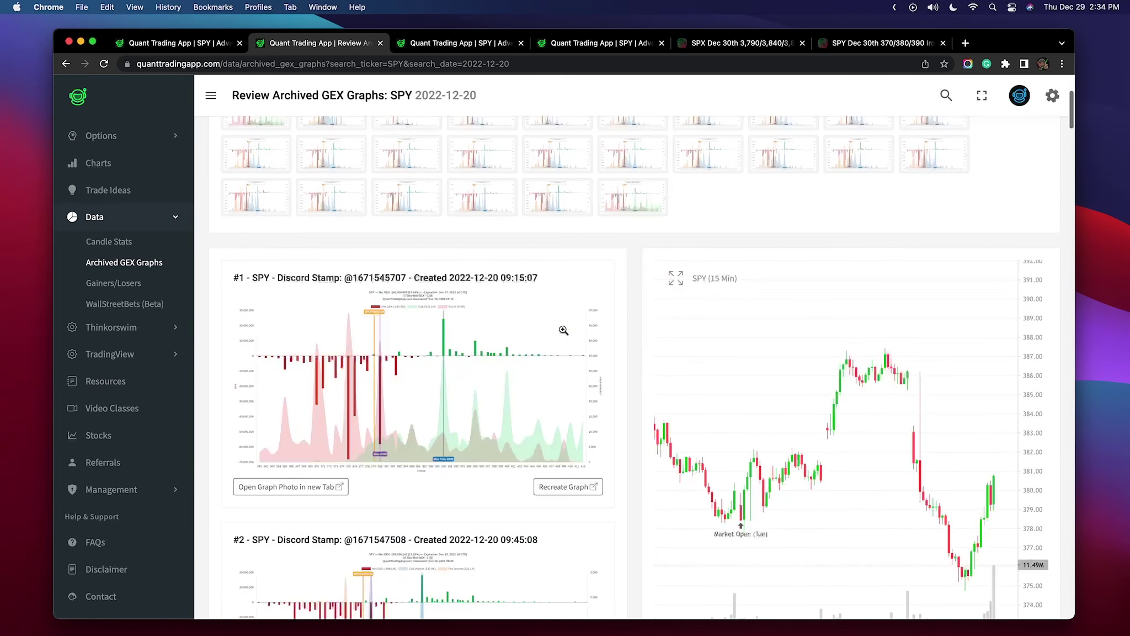
scroll(572, 318, "down", 1)
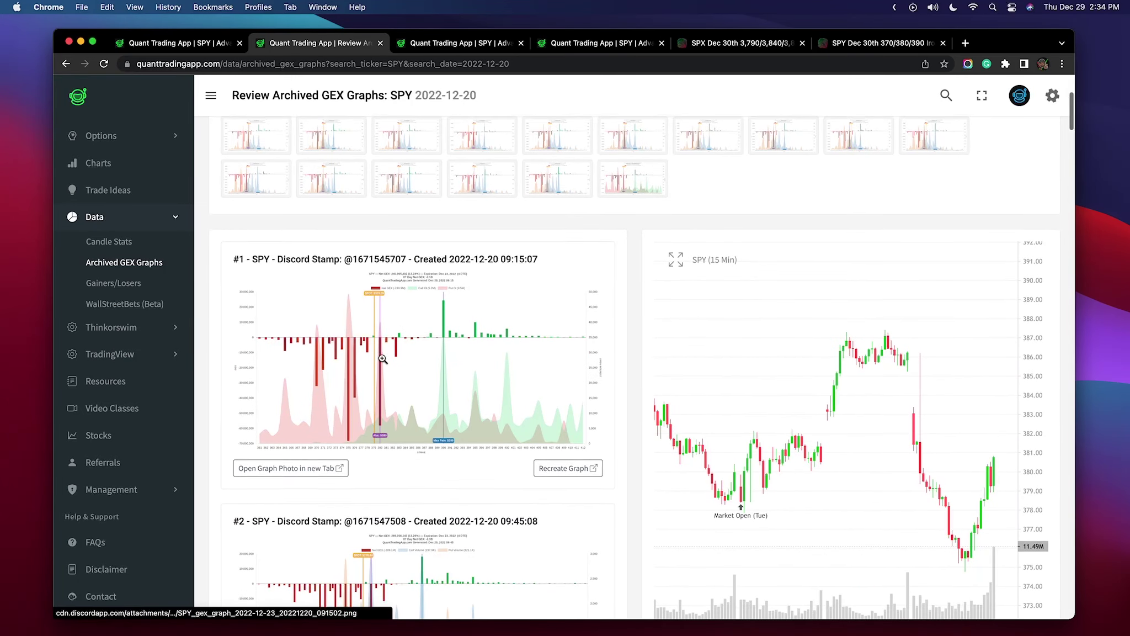
scroll(386, 300, "down", 2)
left_click(402, 294)
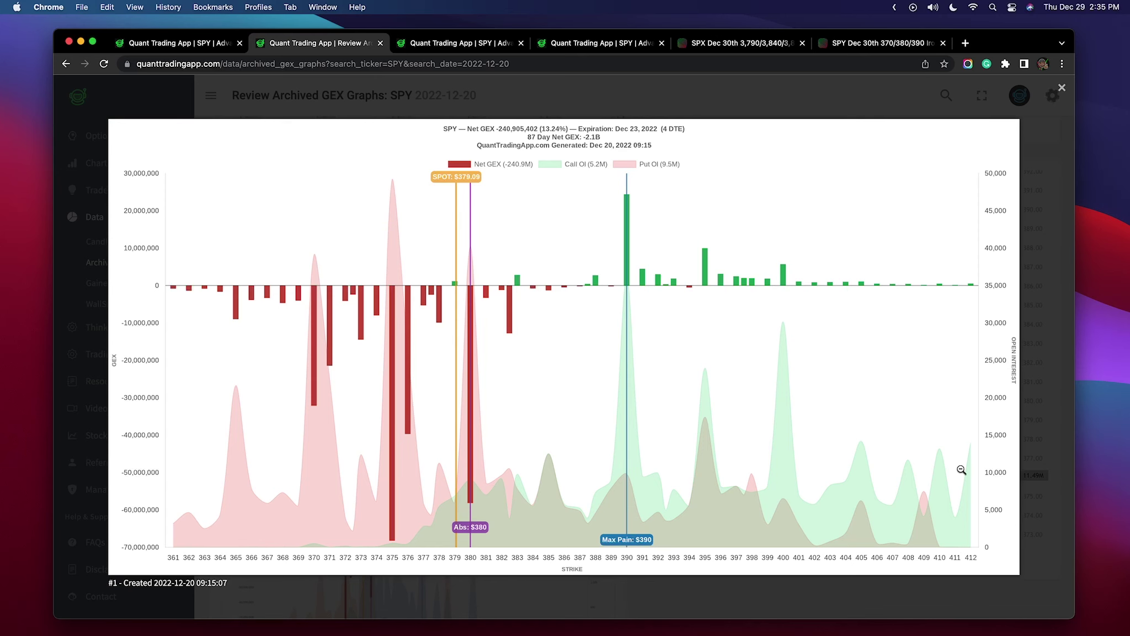
left_click(1042, 404)
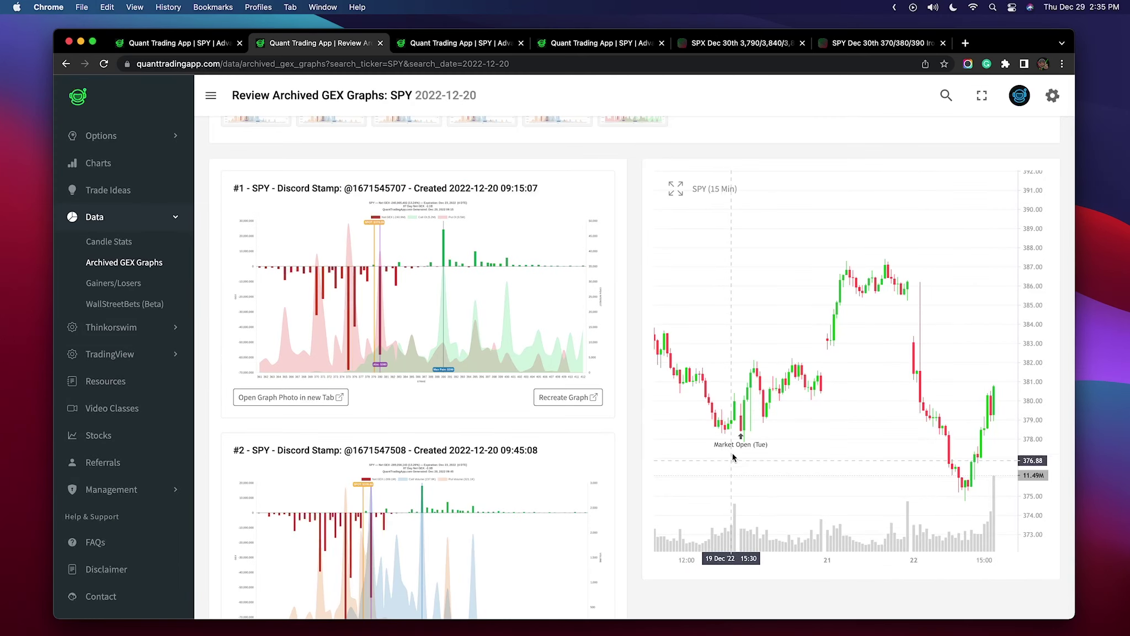
Pan the SPY price chart to later candles and review the page
left_click_drag(916, 441, 812, 378)
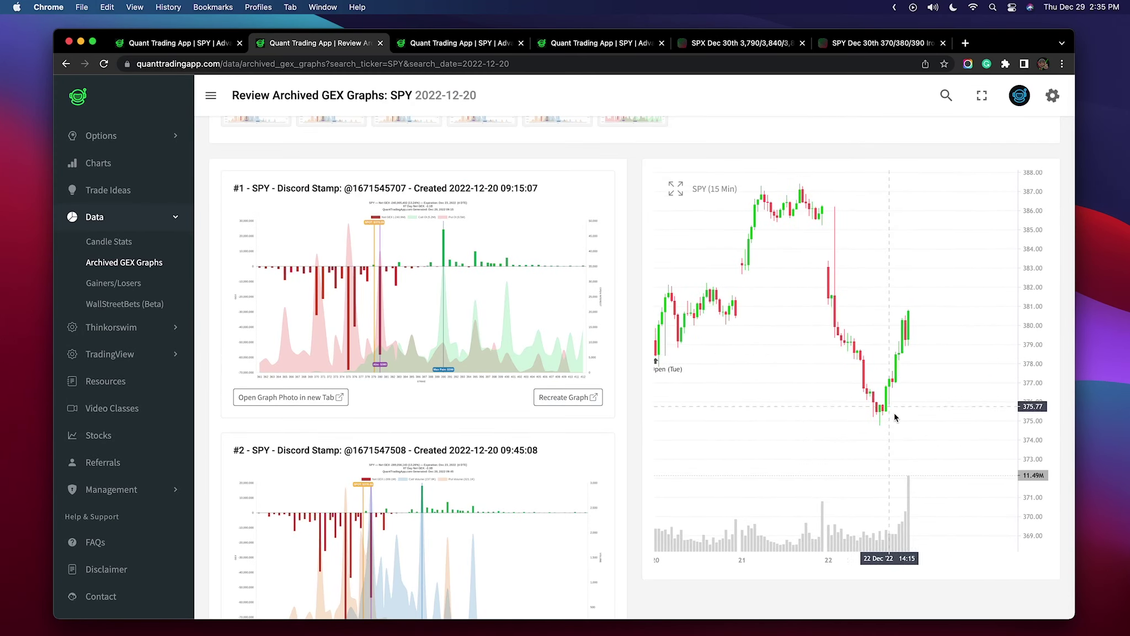
scroll(882, 411, "left", 5)
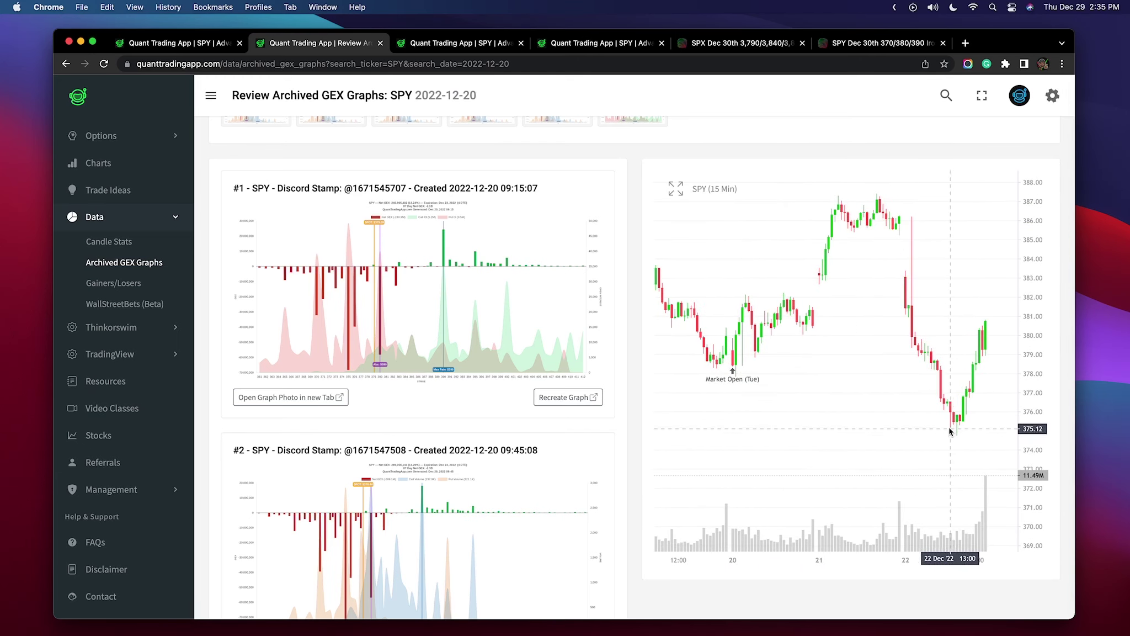
scroll(954, 431, "right", 1)
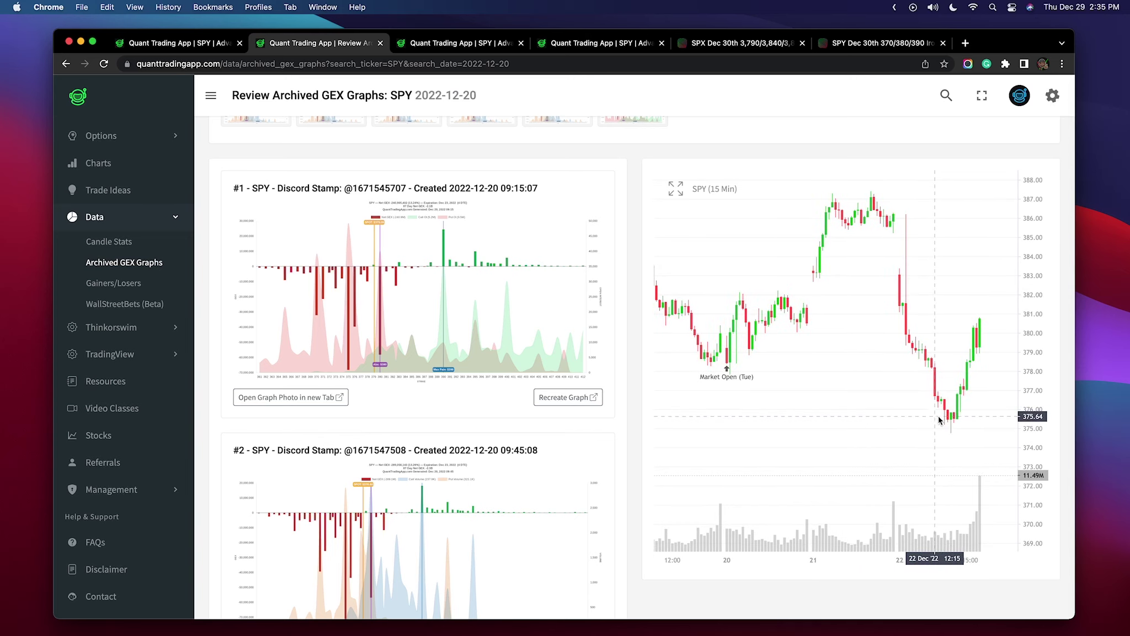
scroll(935, 420, "right", 3)
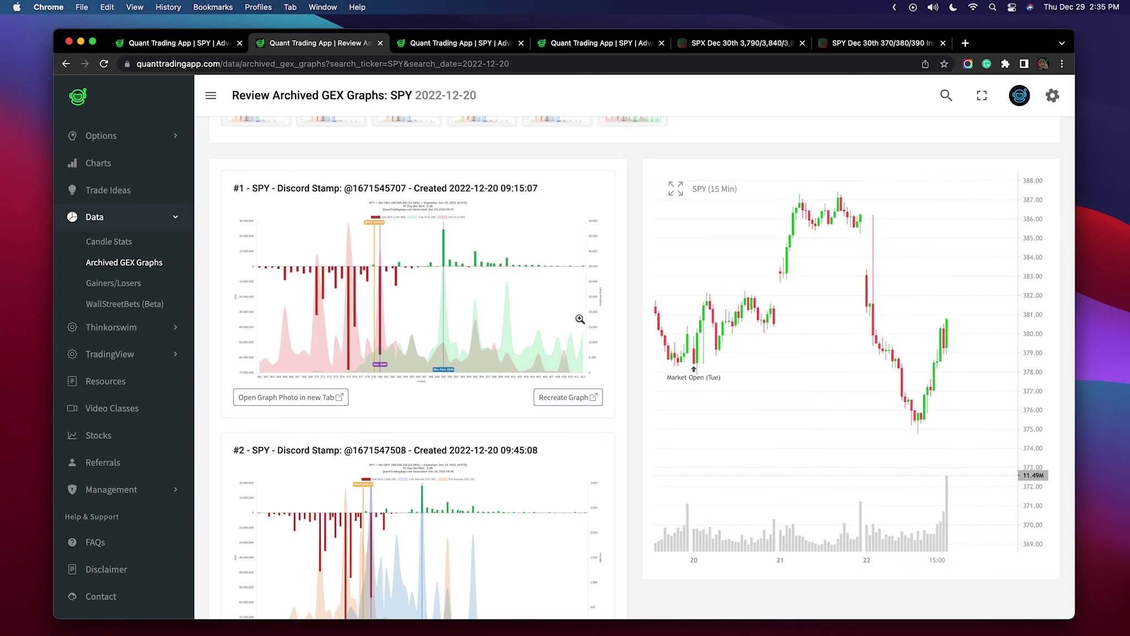
scroll(607, 366, "down", 20)
scroll(612, 415, "down", 15)
scroll(413, 293, "up", 20)
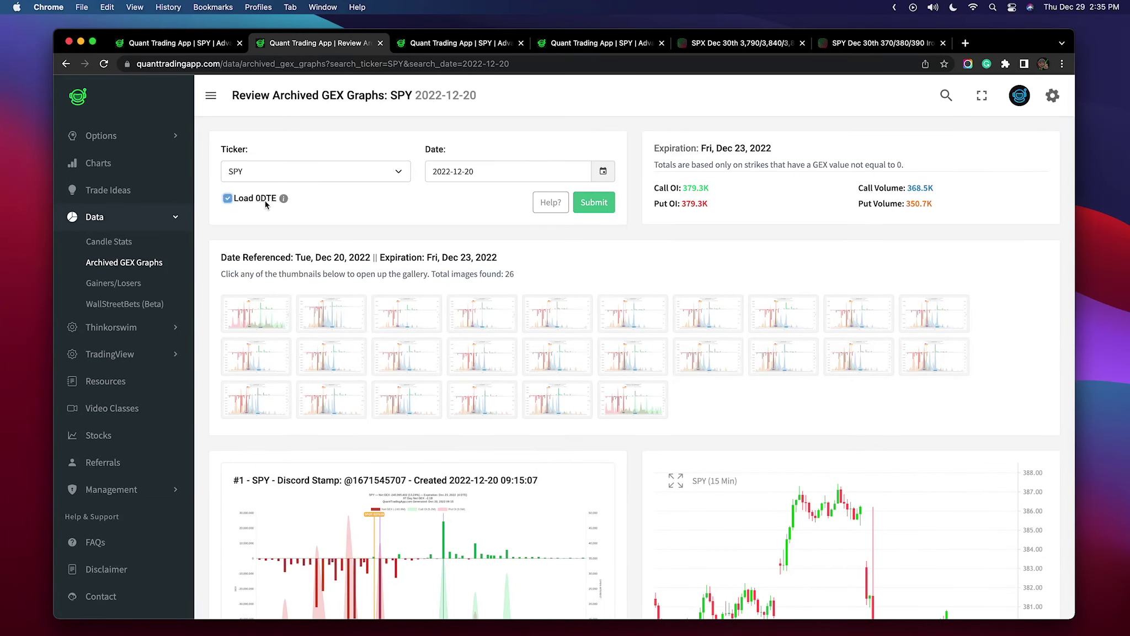
Load the 0DTE SPY GEX graphs for December 28, 2022
left_click(456, 178)
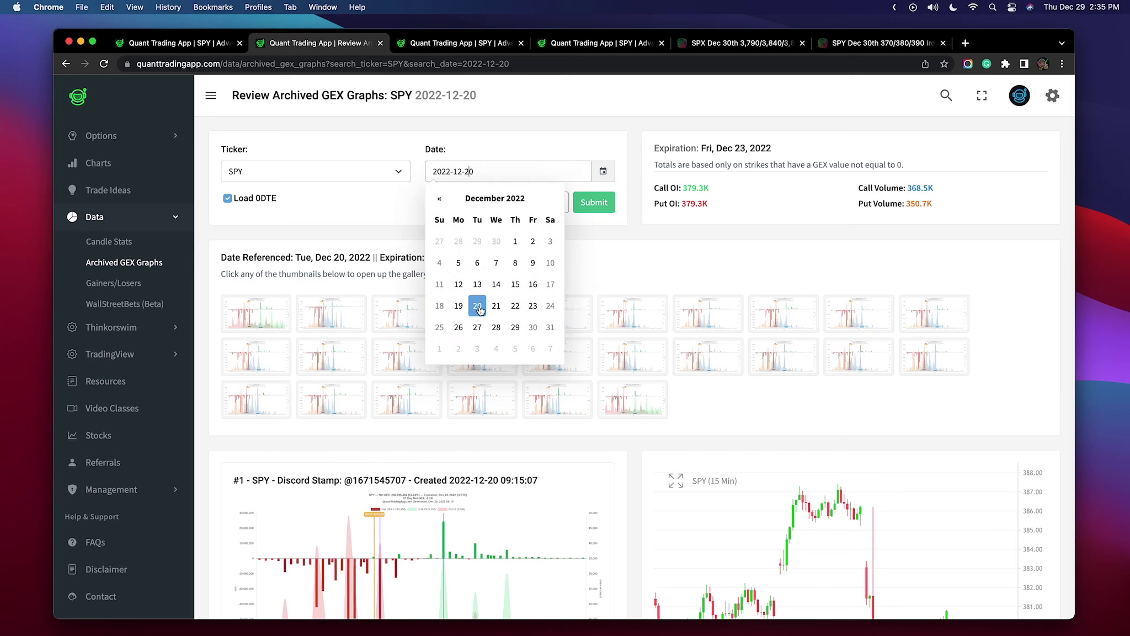
left_click(496, 327)
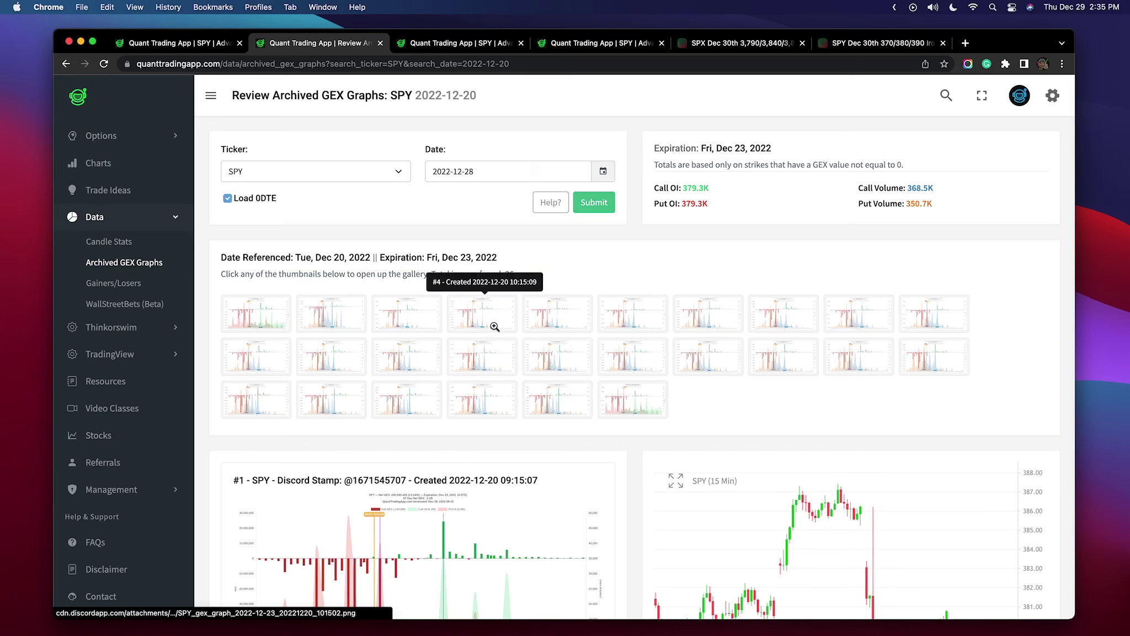
left_click(590, 209)
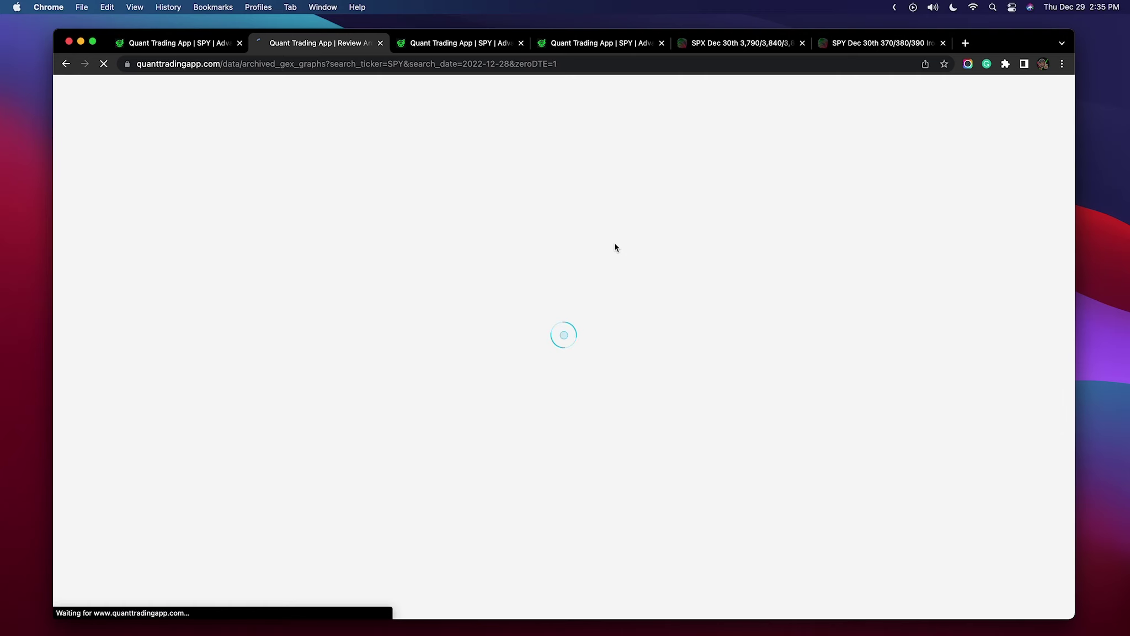
Scroll through the 26 same-day-expiration graphs for December 28
scroll(645, 298, "down", 6)
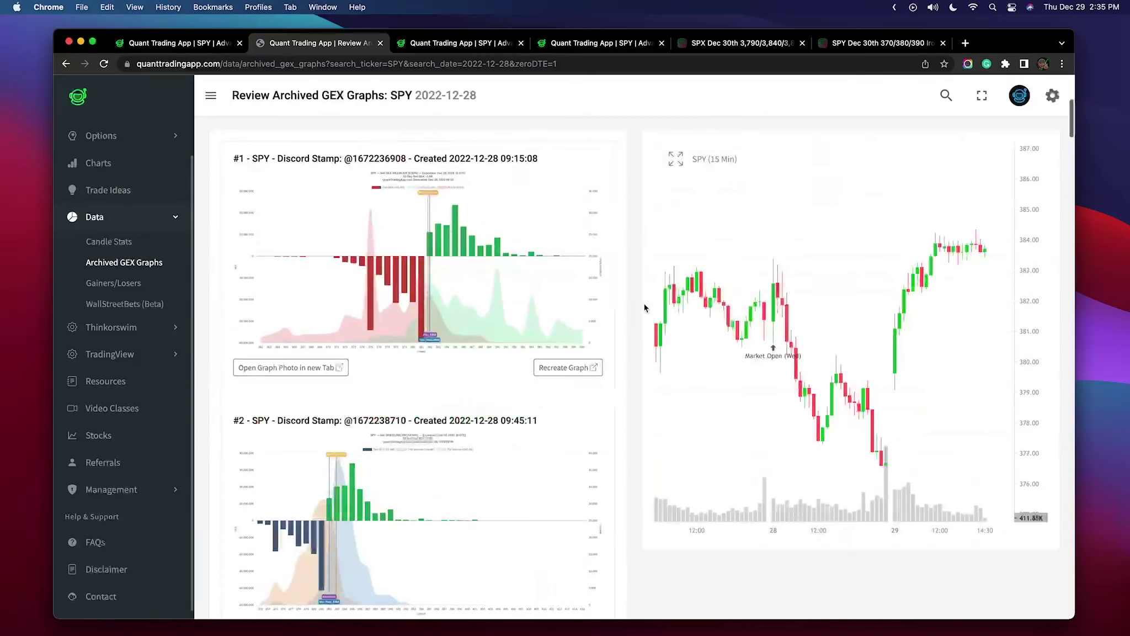
scroll(607, 354, "down", 15)
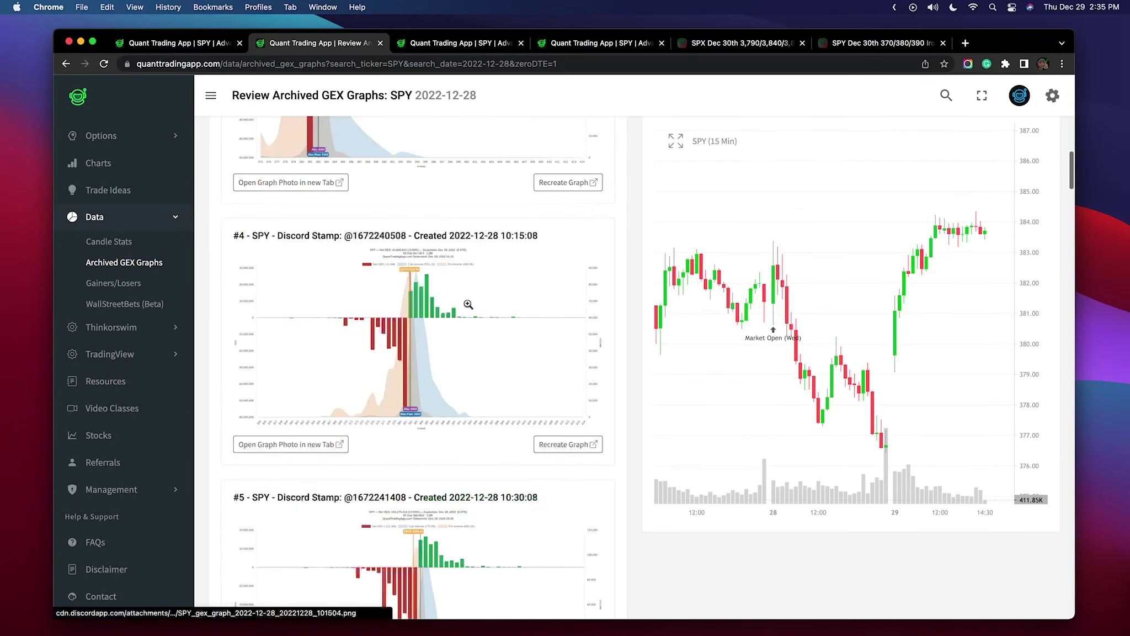
scroll(454, 323, "down", 12)
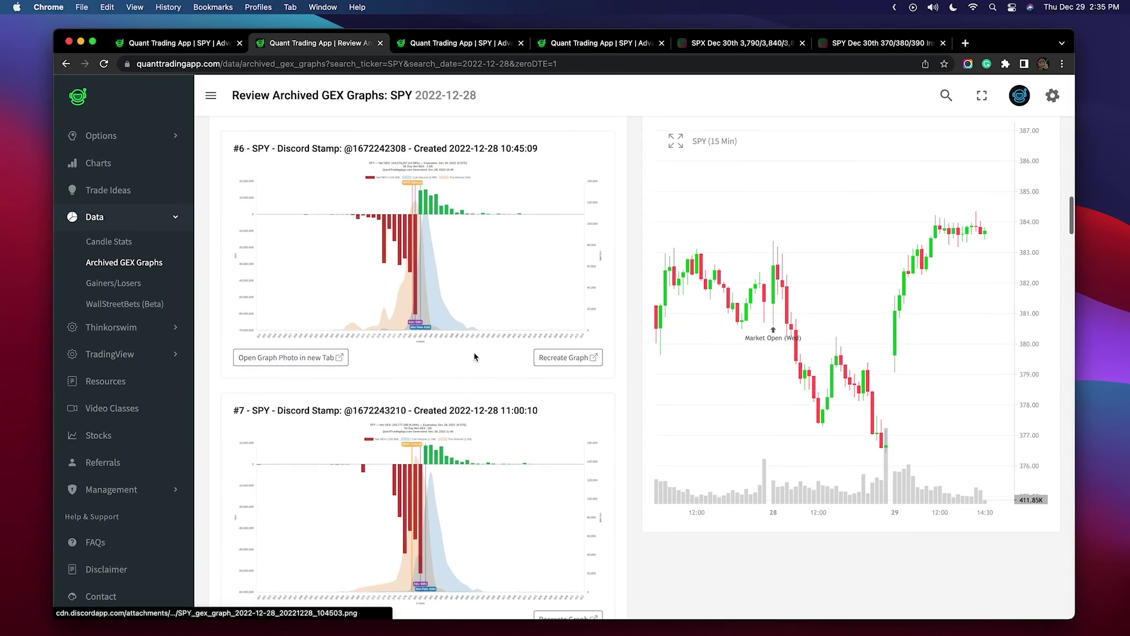
scroll(478, 377, "down", 9)
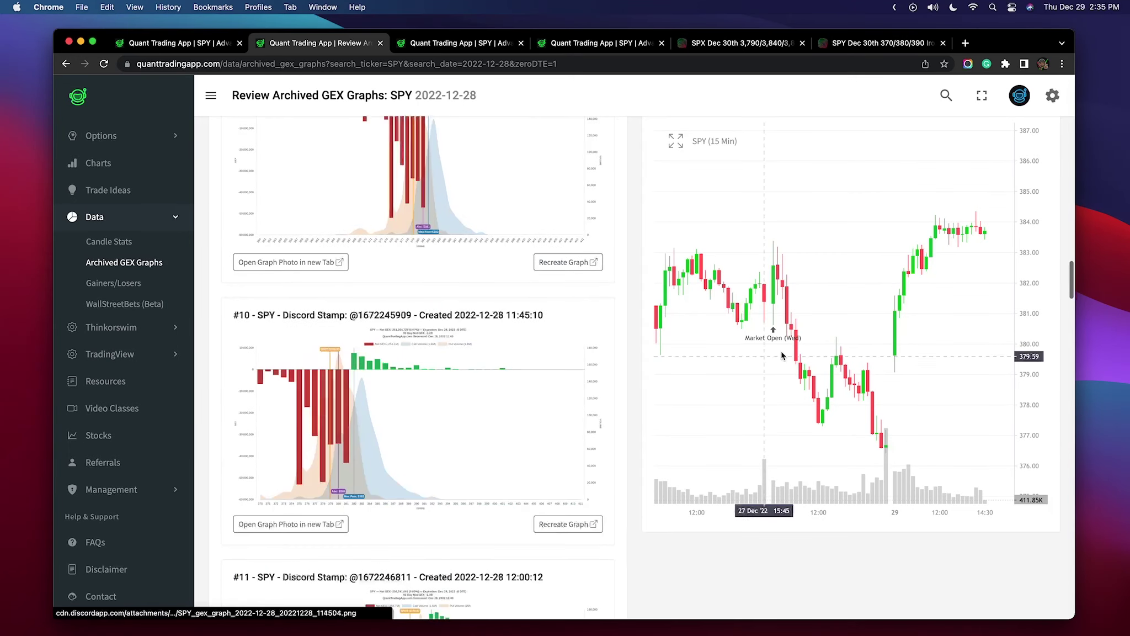
scroll(442, 353, "down", 12)
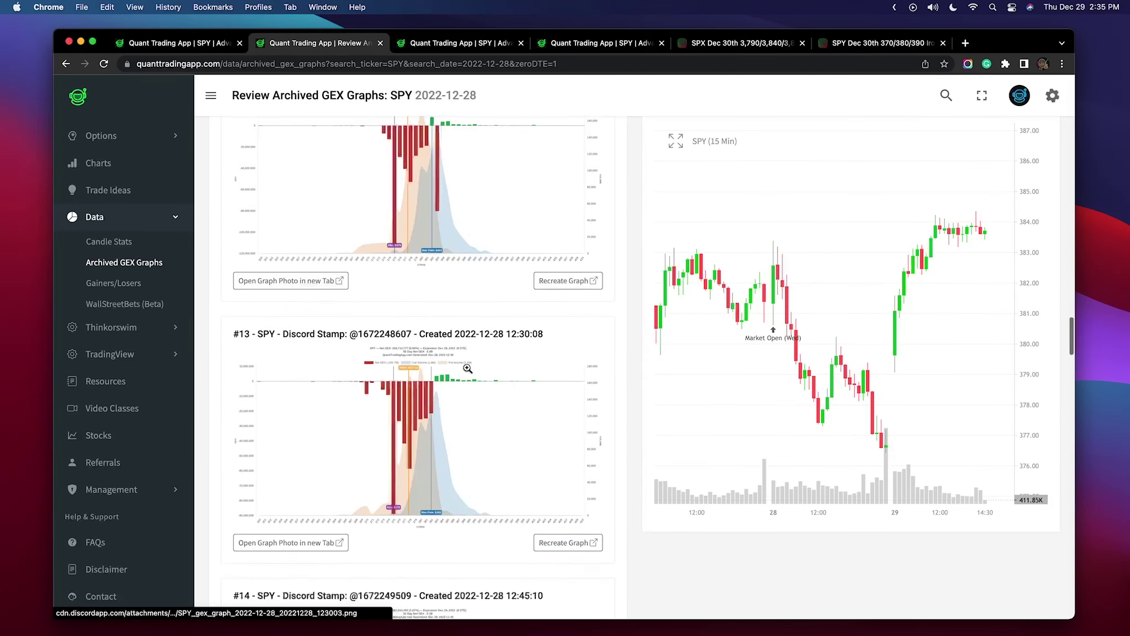
scroll(426, 318, "down", 4)
scroll(464, 332, "up", 20)
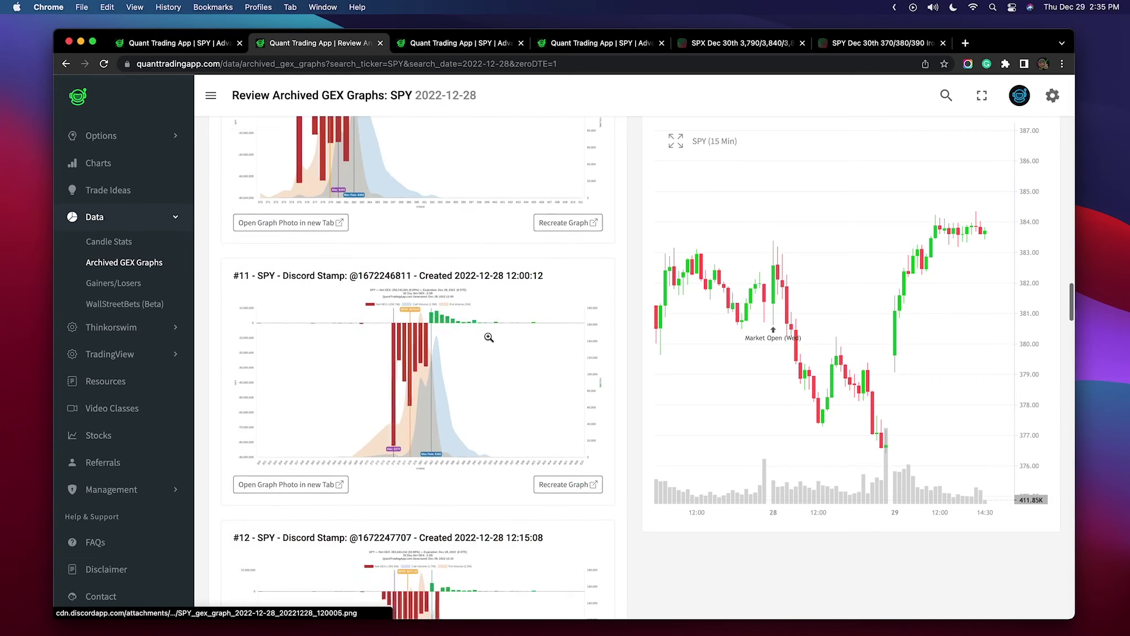
scroll(496, 345, "up", 20)
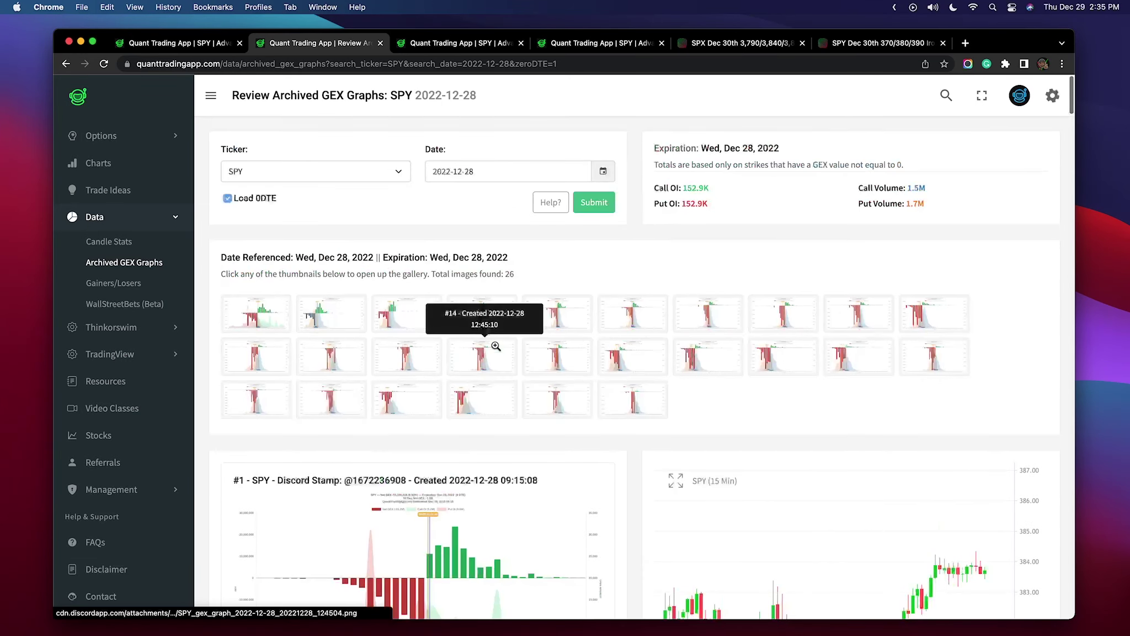